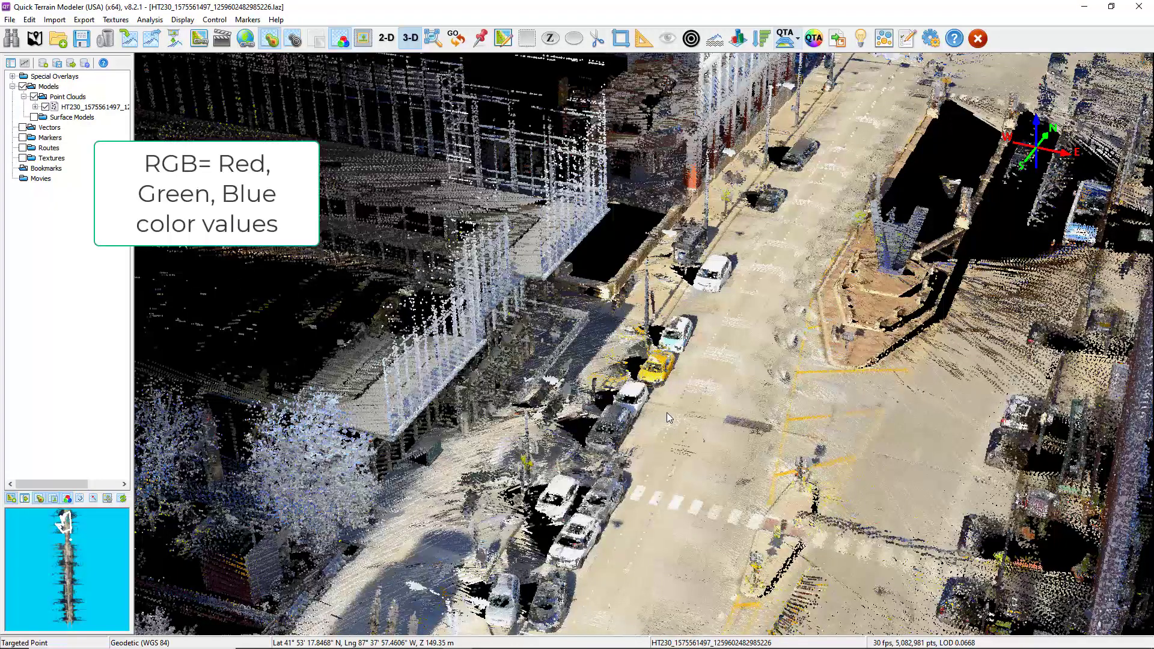
- Orbit and zoom down to street level beside the parked cars
drag(666, 412, 546, 398)
scroll(545, 398, up, 5)
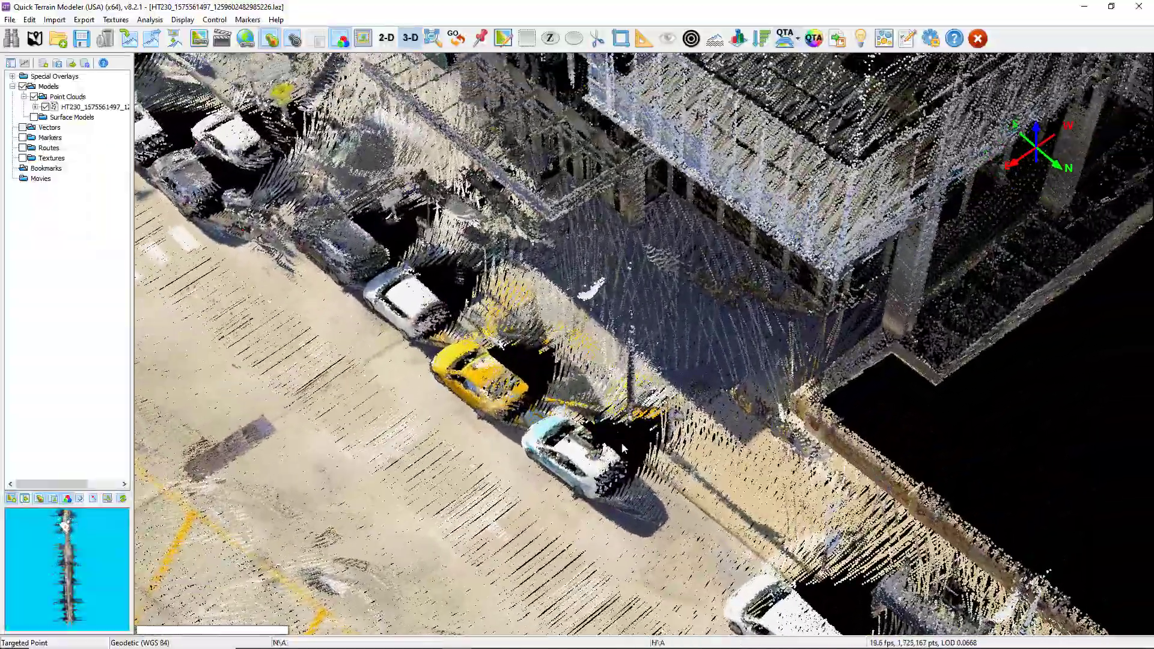
drag(621, 443, 604, 295)
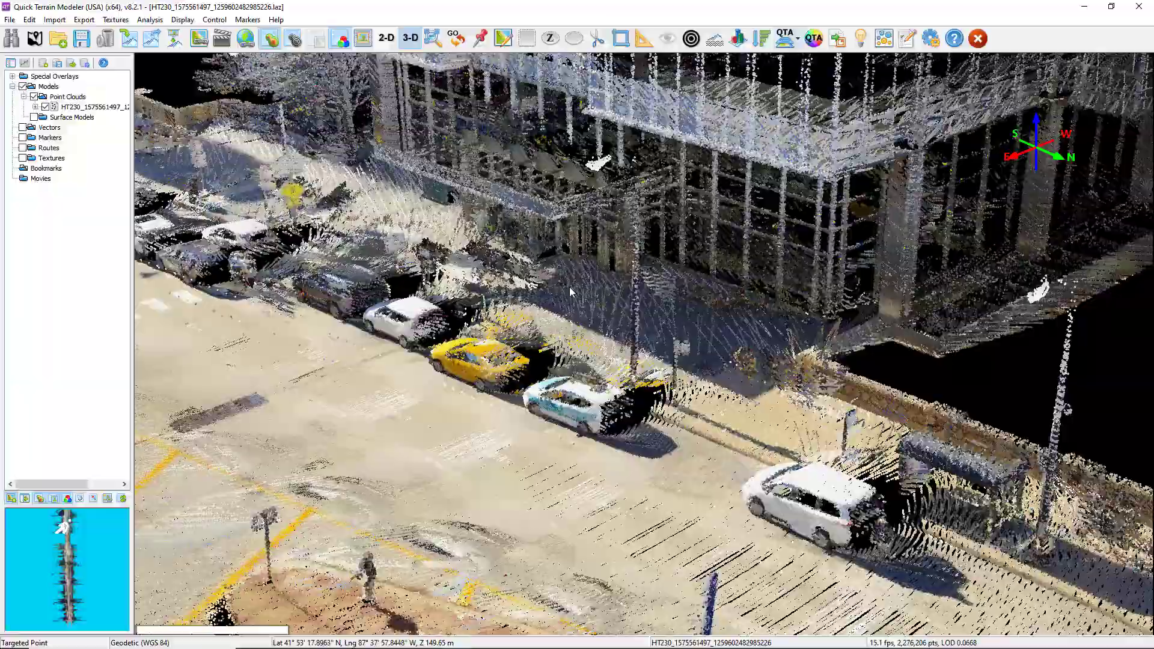
scroll(666, 324, up, 5)
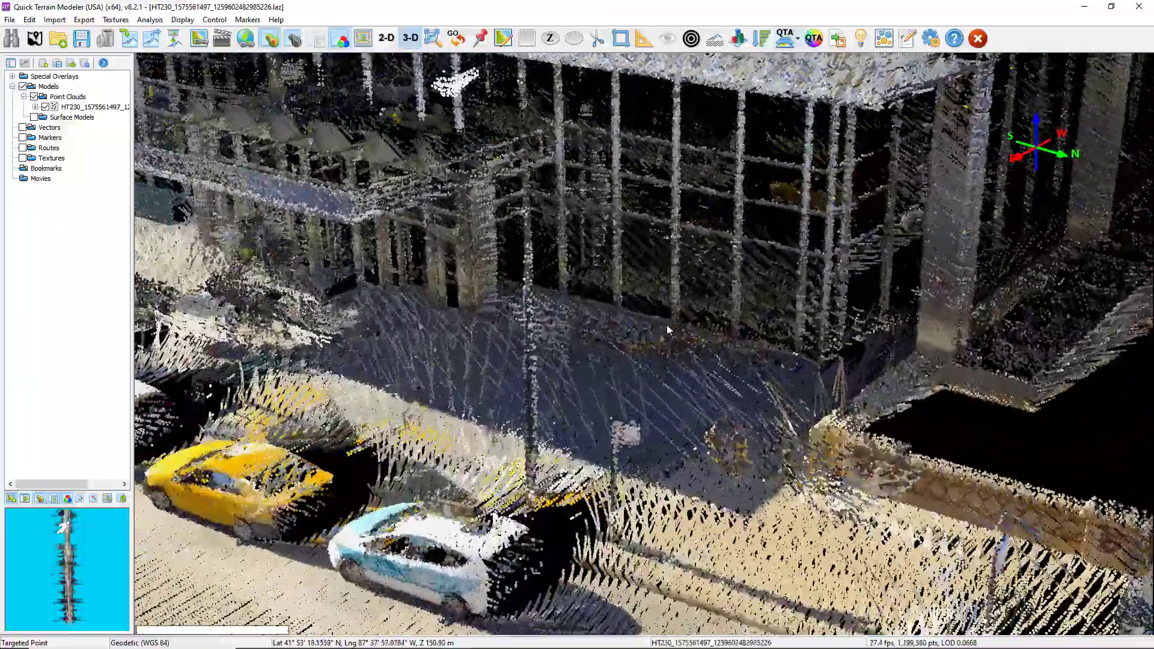
scroll(664, 336, up, 5)
- Face the building facade head-on, then swing back to an overview down the street
drag(664, 349, 711, 340)
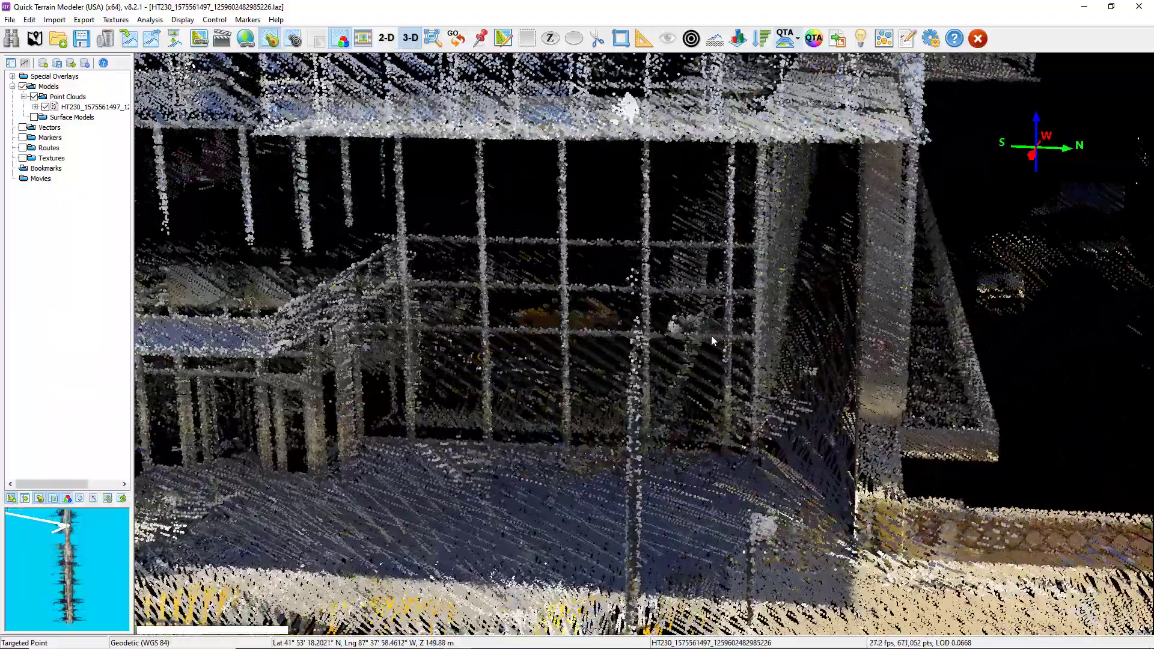
scroll(712, 340, down, 5)
scroll(774, 480, up, 3)
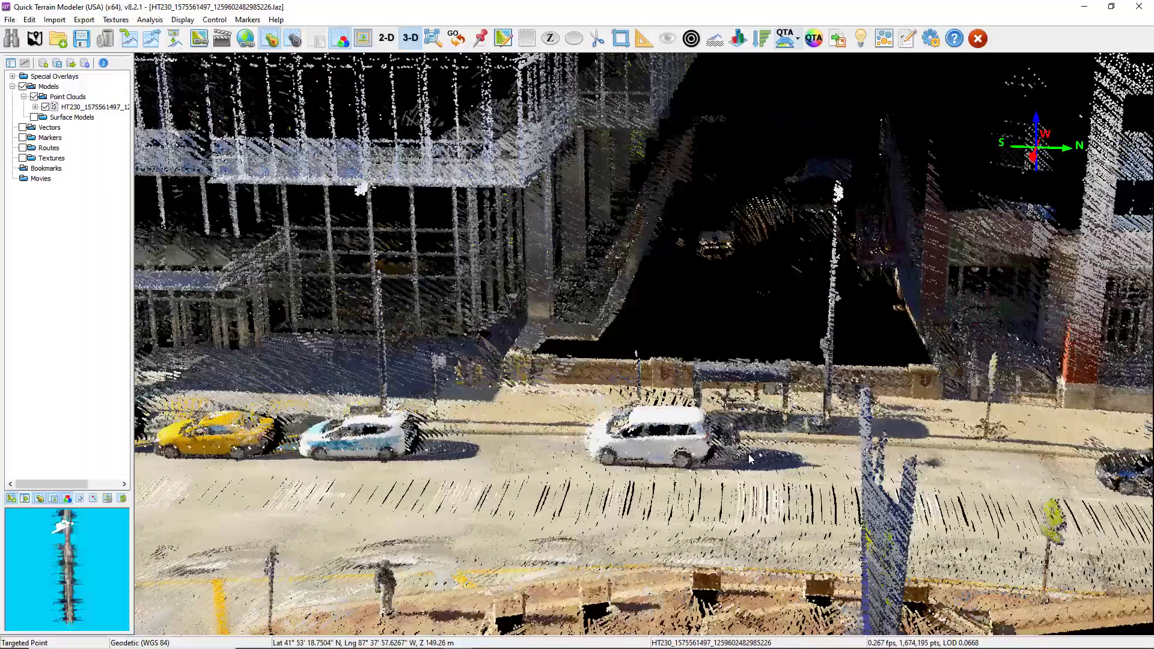
drag(1101, 289, 849, 412)
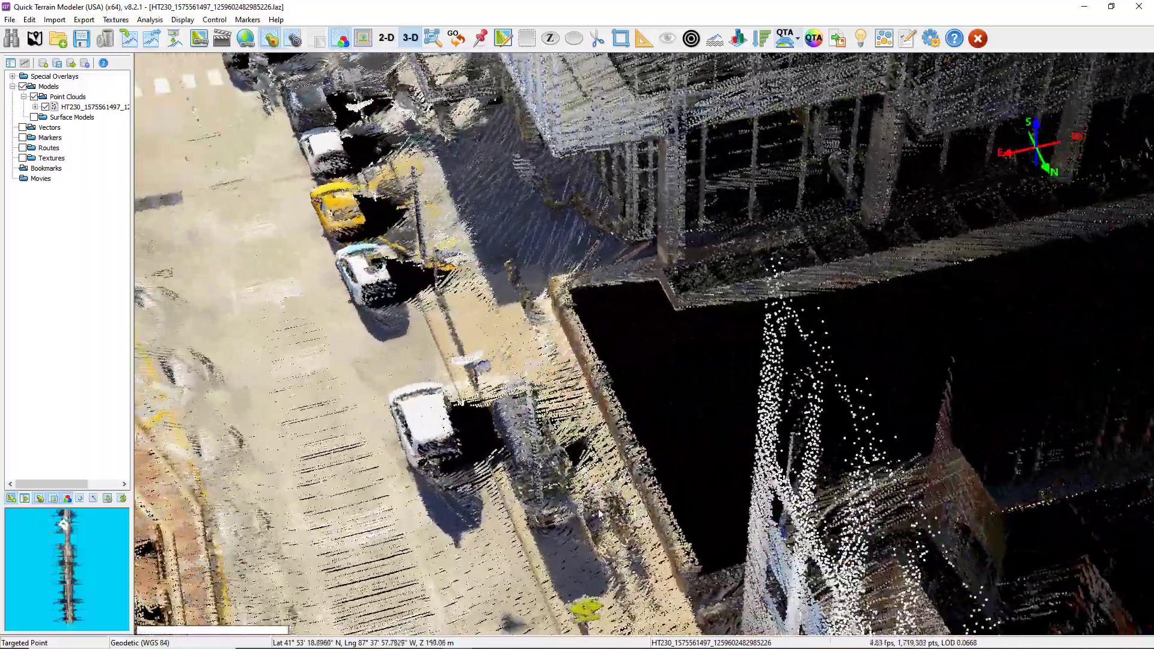
drag(599, 514, 615, 481)
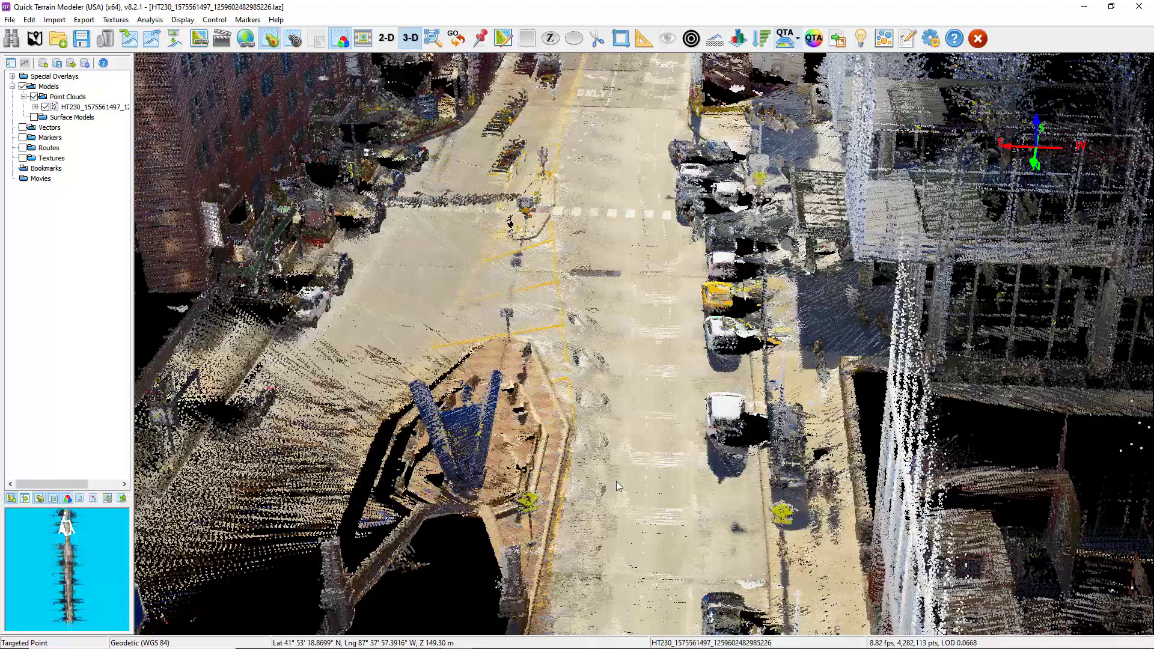
- Open the height-coloured X-ray inset, then tilt and zoom forward along the street
click(363, 42)
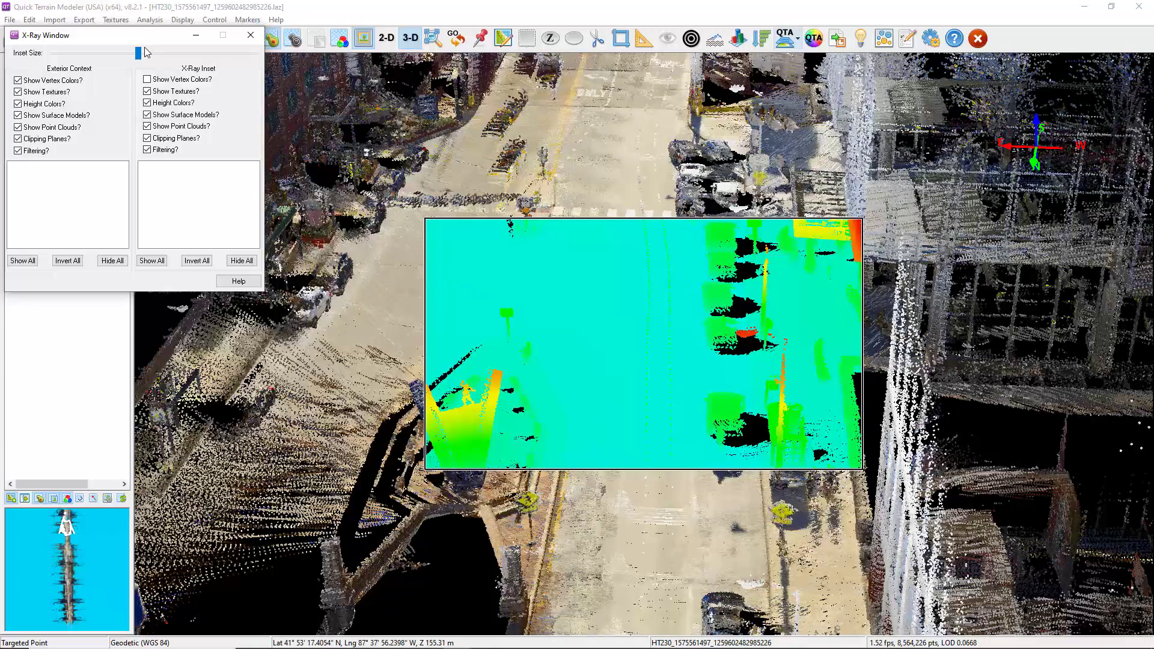
mouse_move(635, 452)
mouse_down()
mouse_move(657, 480)
mouse_move(673, 474)
mouse_move(672, 490)
mouse_move(644, 493)
mouse_move(661, 511)
mouse_move(649, 578)
mouse_up()
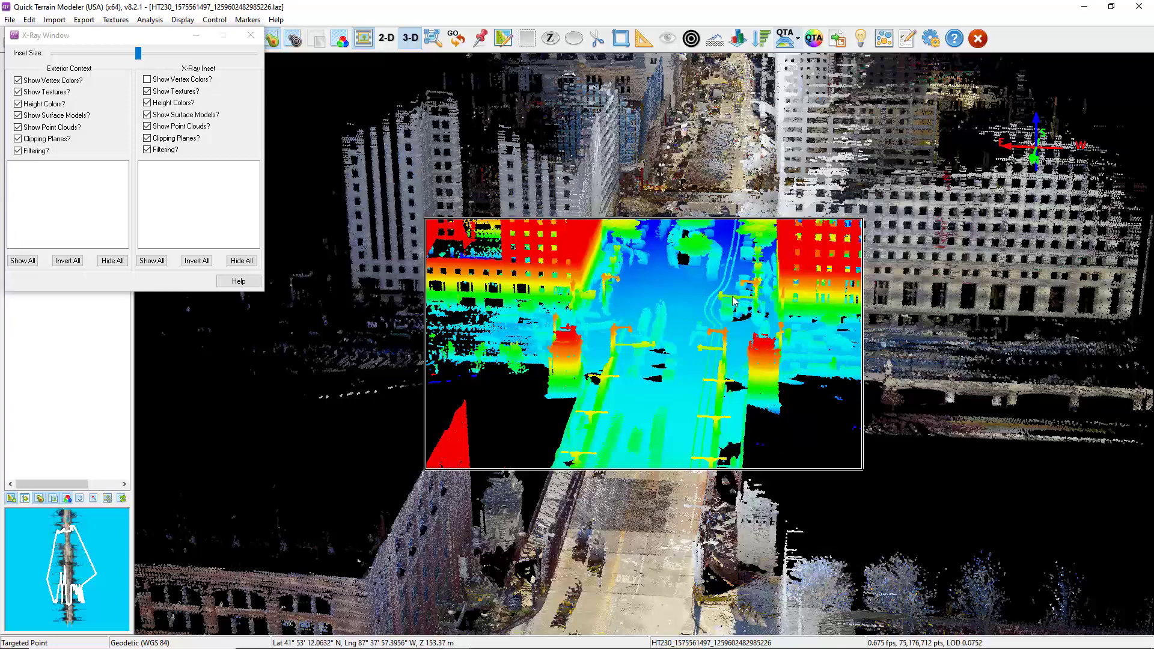
scroll(767, 301, up, 5)
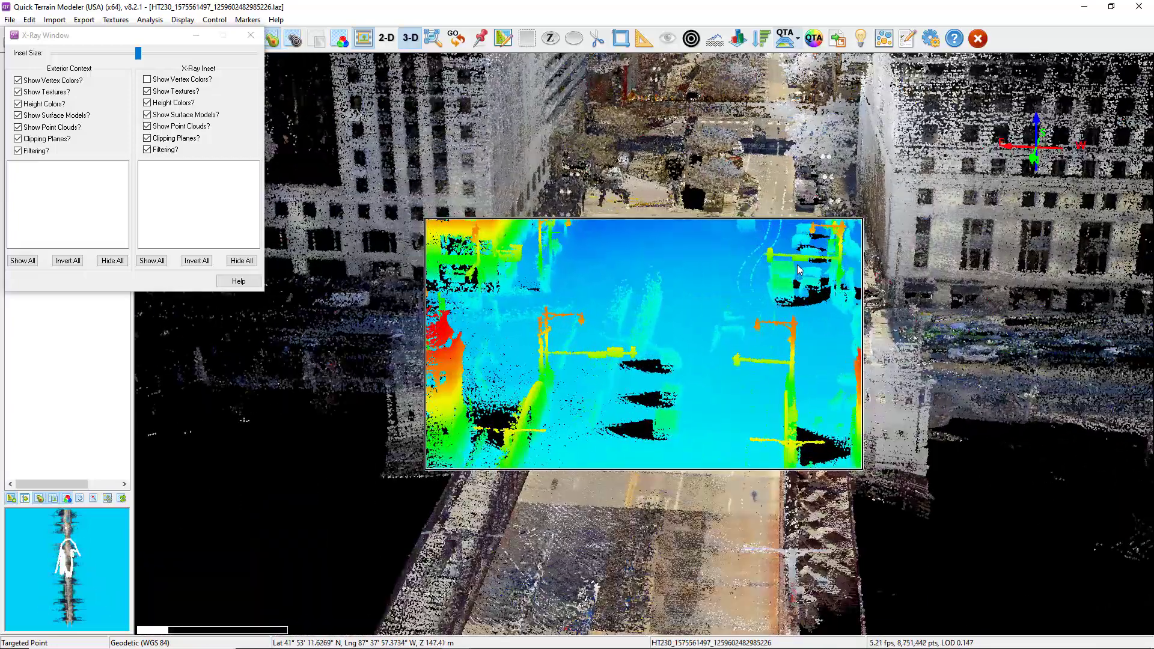
scroll(799, 270, up, 5)
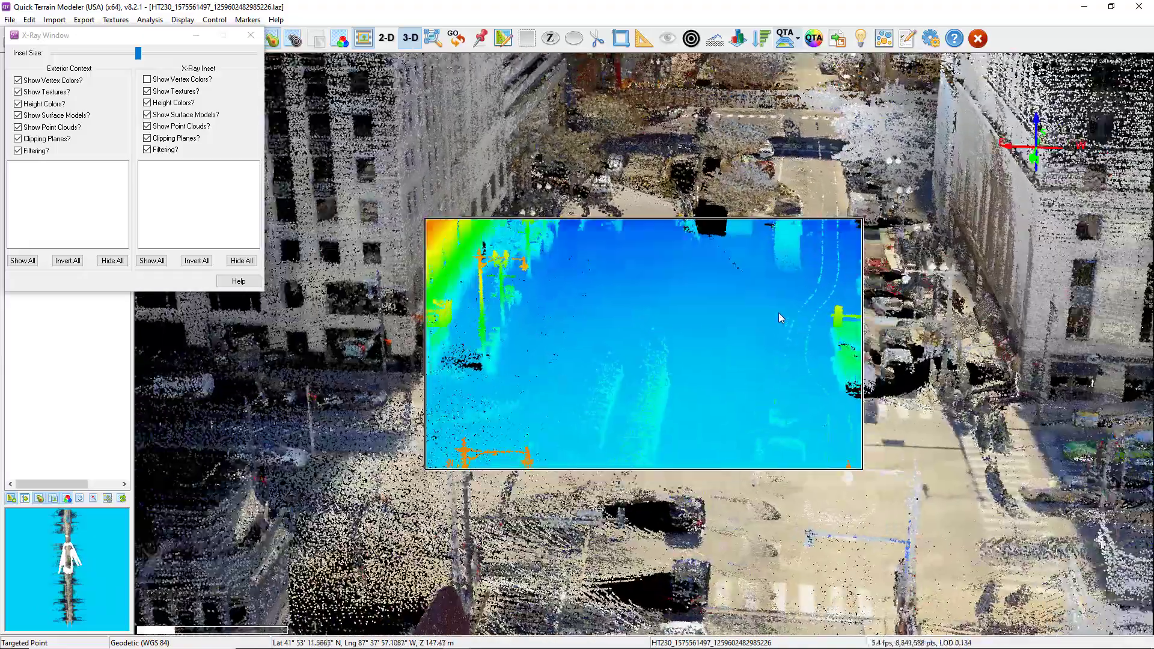
scroll(778, 313, up, 5)
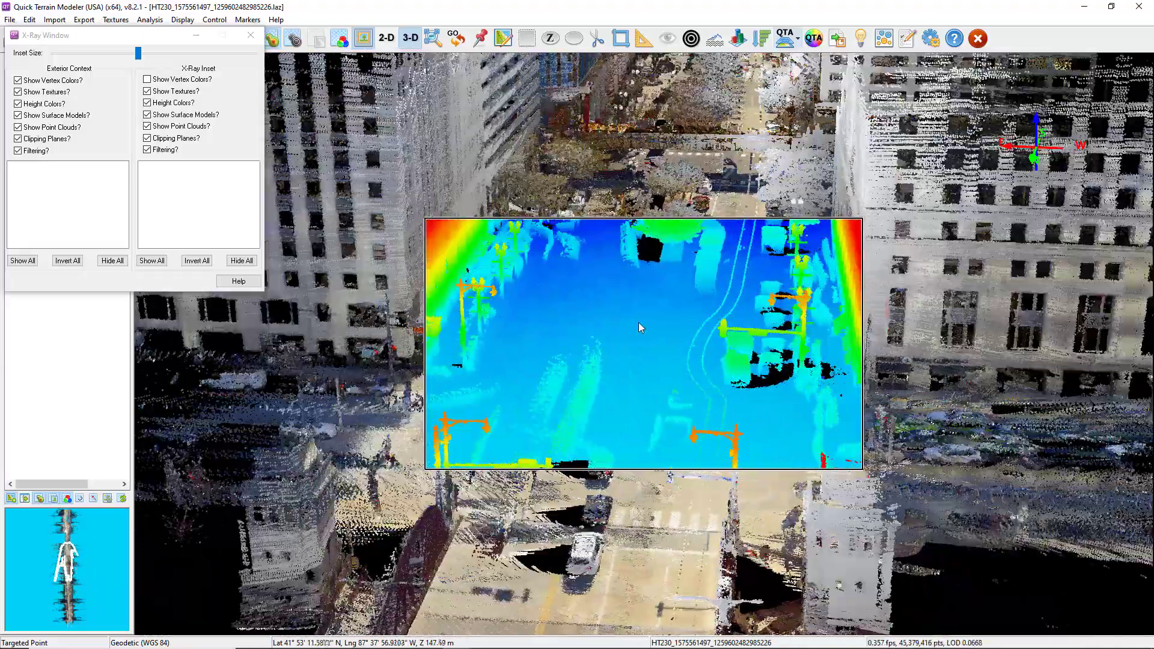
- Close the X-ray inset and tilt to a straight-down view of the street
click(252, 39)
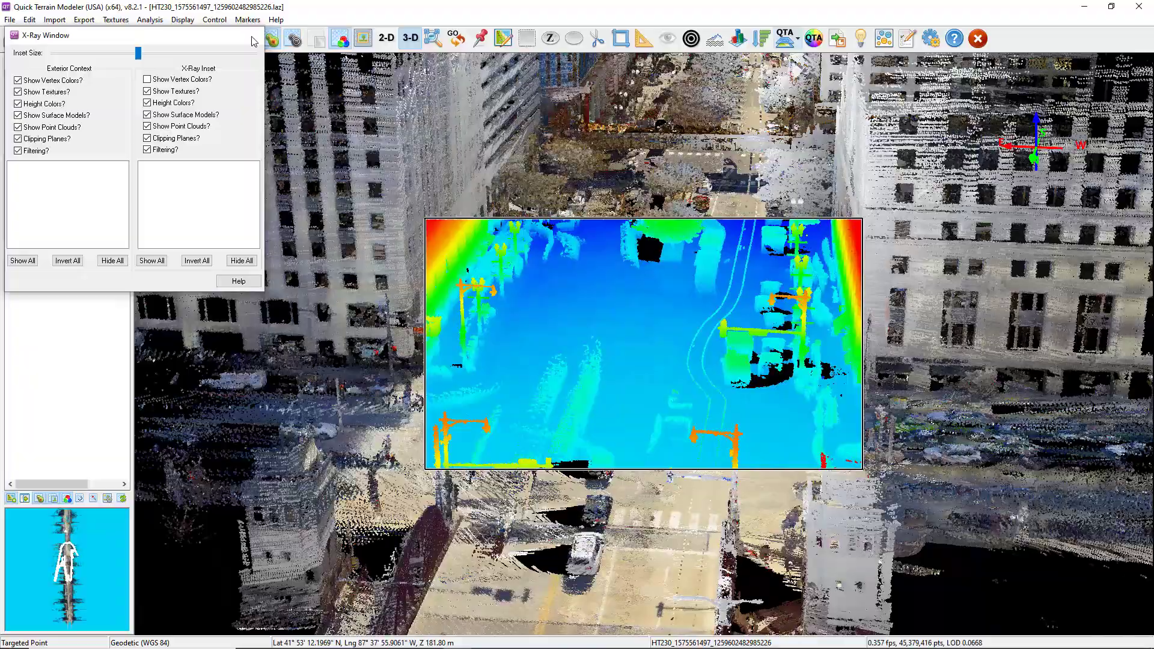
click(255, 37)
drag(563, 241, 560, 385)
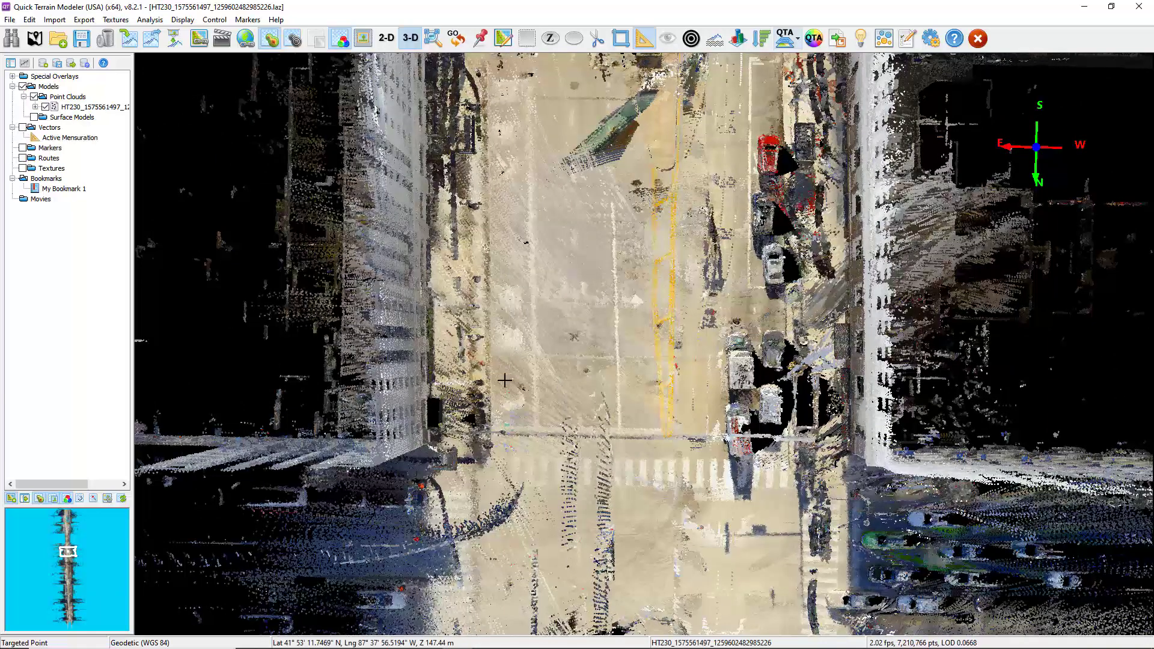
- Draw a 34.405 m measurement line across the street and open its Profile Analysis Tool
click(450, 434)
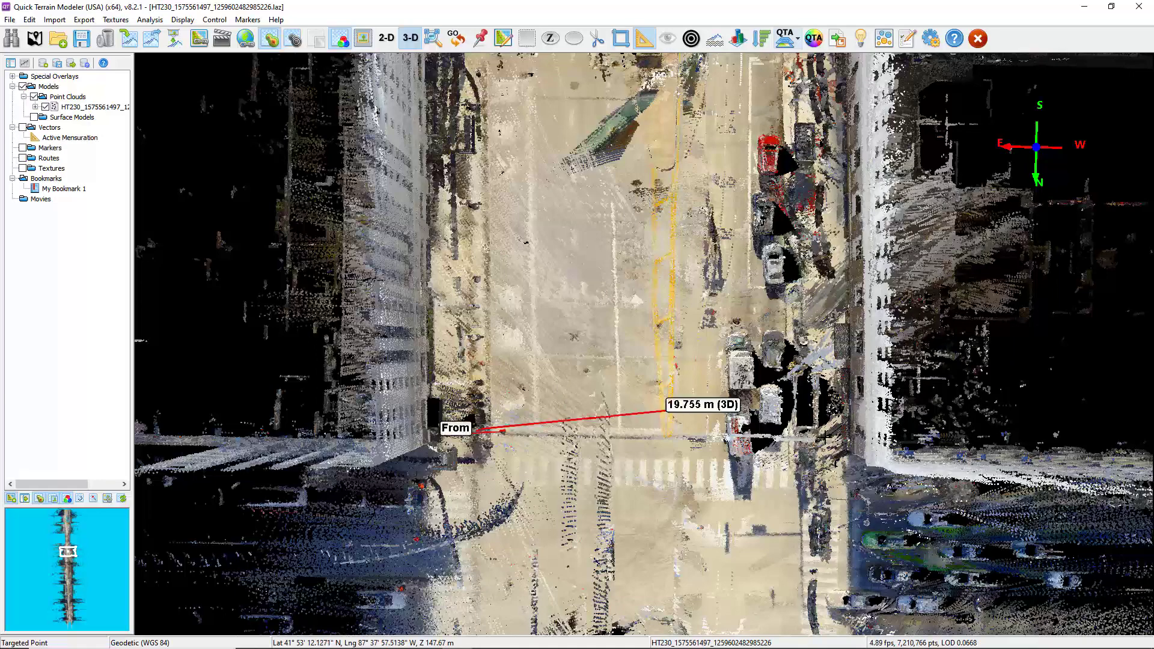
right_click(837, 441)
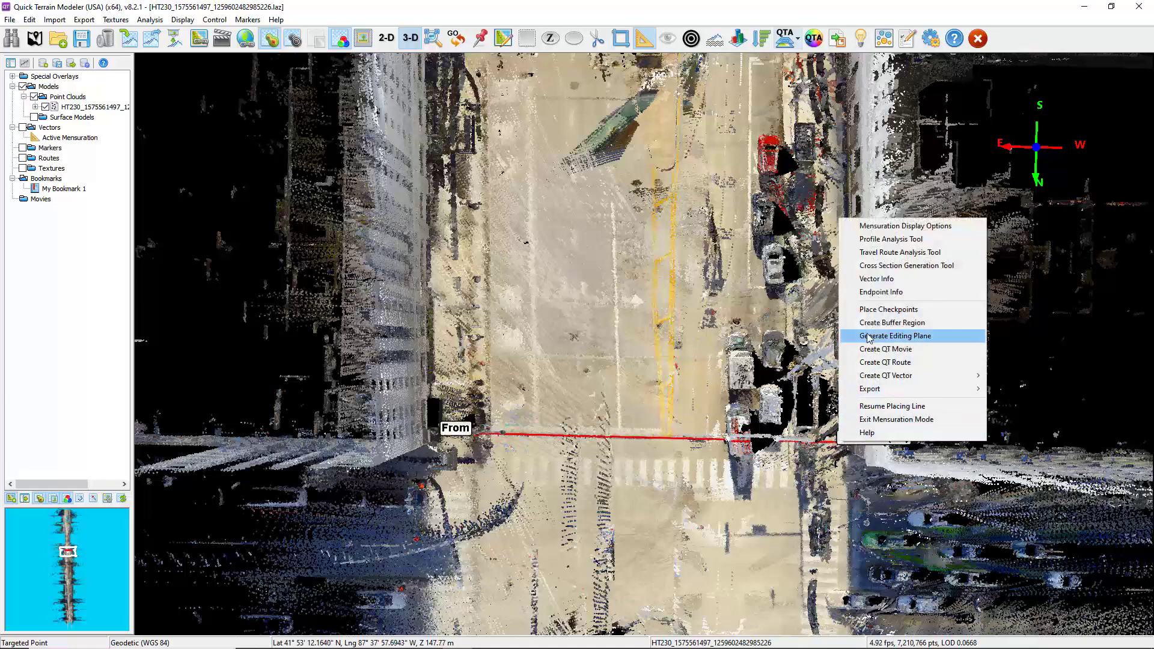
click(893, 245)
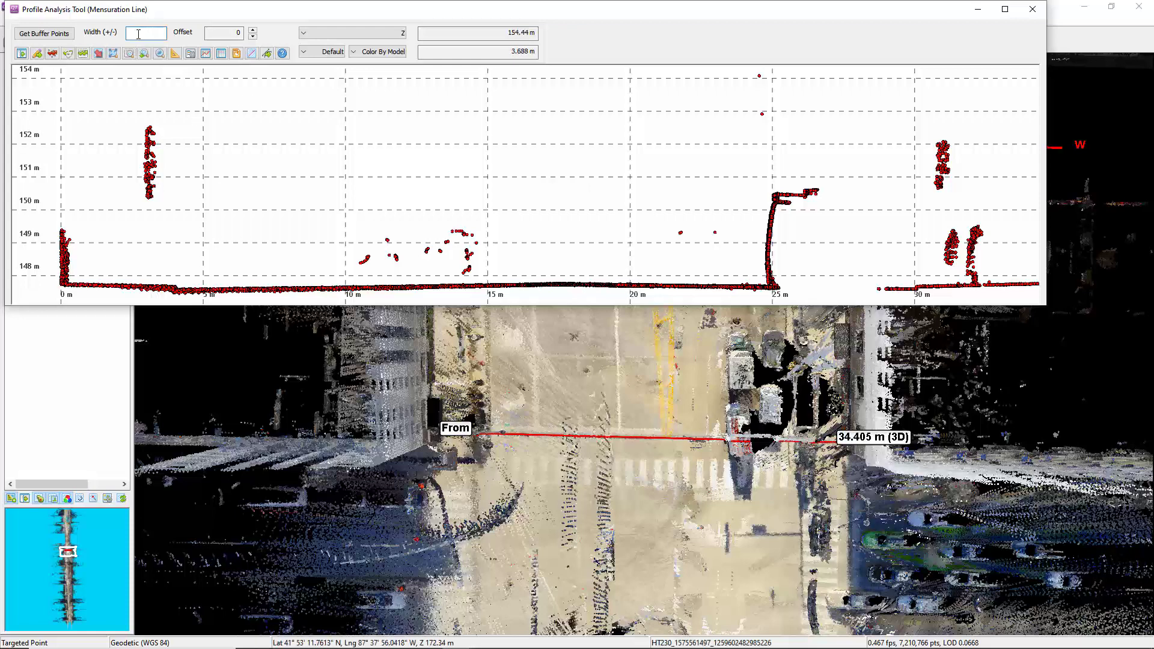
- Set the profile Width (+/-) to 2 m and load the buffer points
drag(139, 32, 173, 39)
text(2)
click(54, 41)
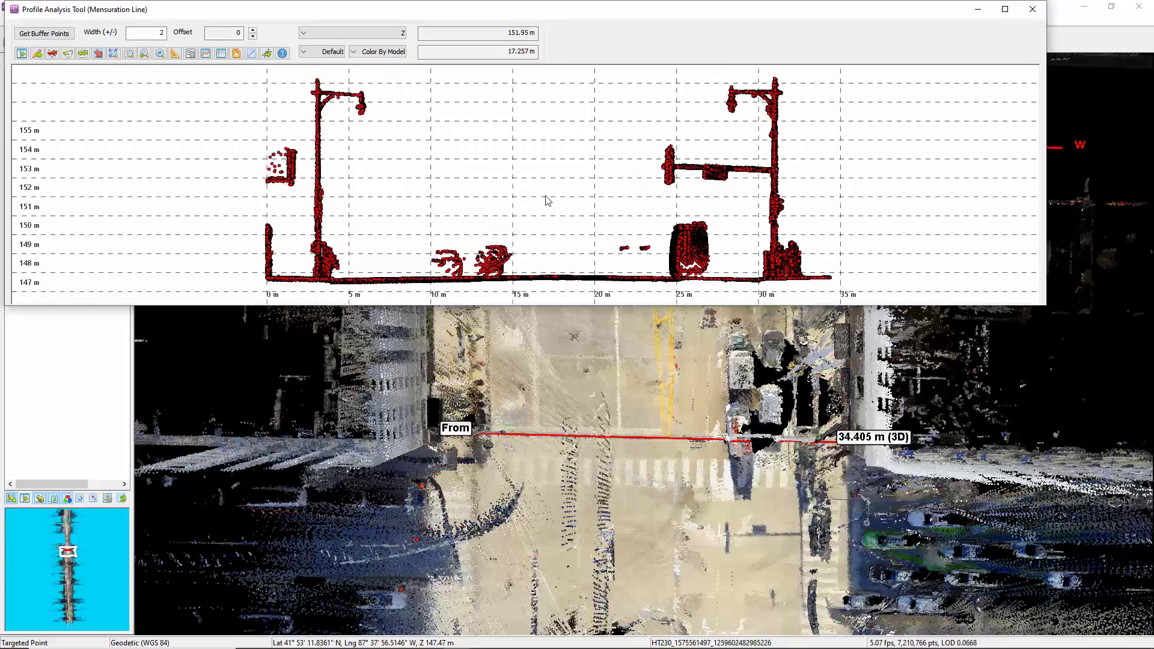
- Mask the 3D view to the profile strip and tilt to inspect it
click(68, 54)
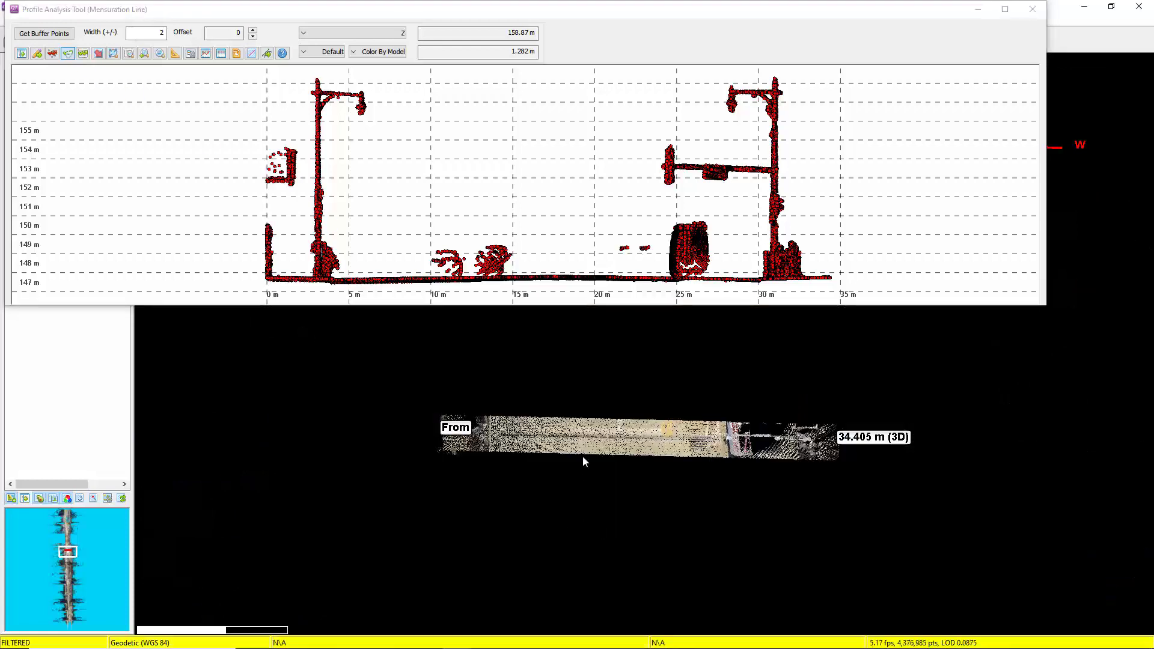
drag(582, 455, 588, 413)
click(327, 192)
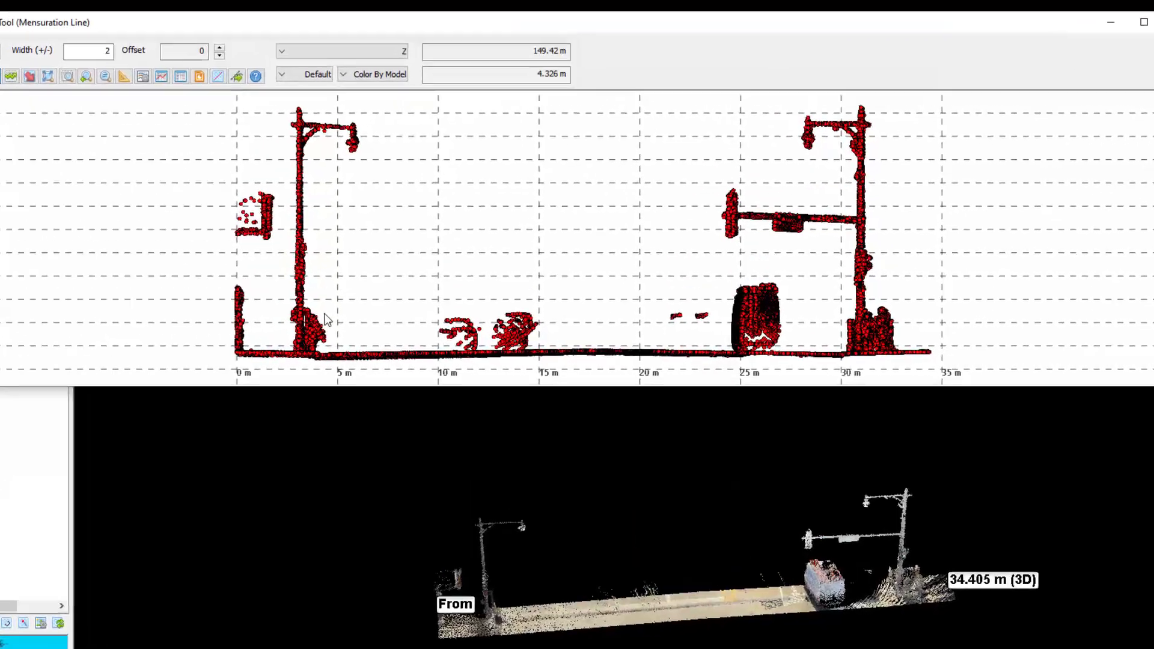
- Take a first vertical measurement at the left light pole, reading 10.63 m
click(123, 77)
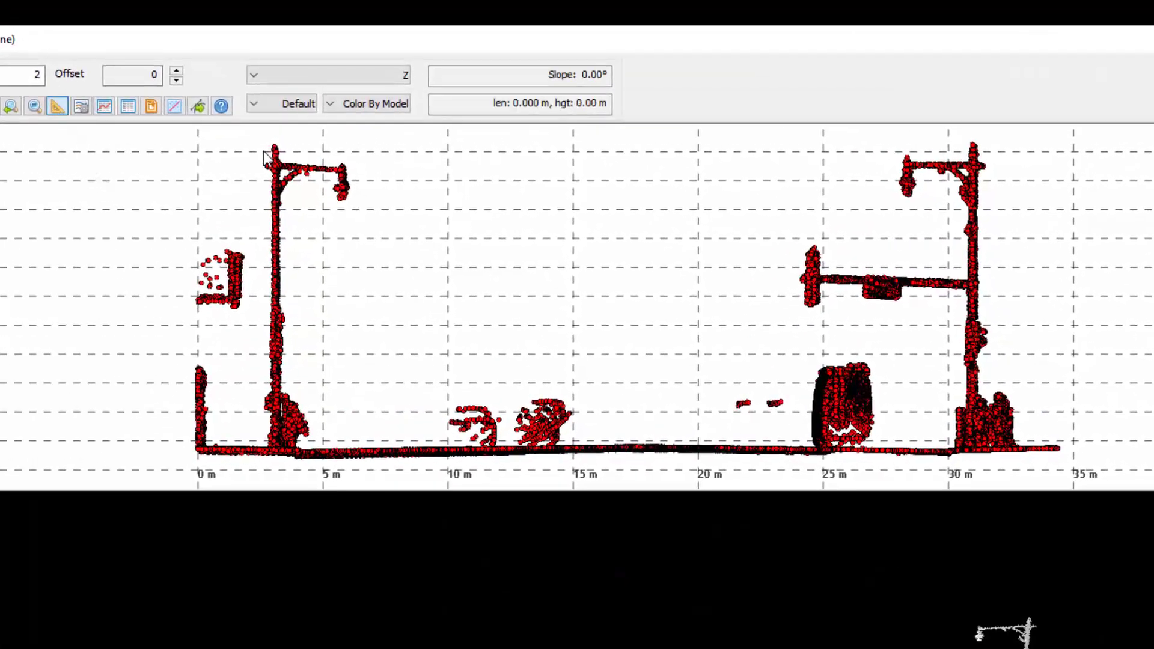
mouse_move(275, 145)
mouse_down()
mouse_move(289, 435)
mouse_move(276, 452)
mouse_up()
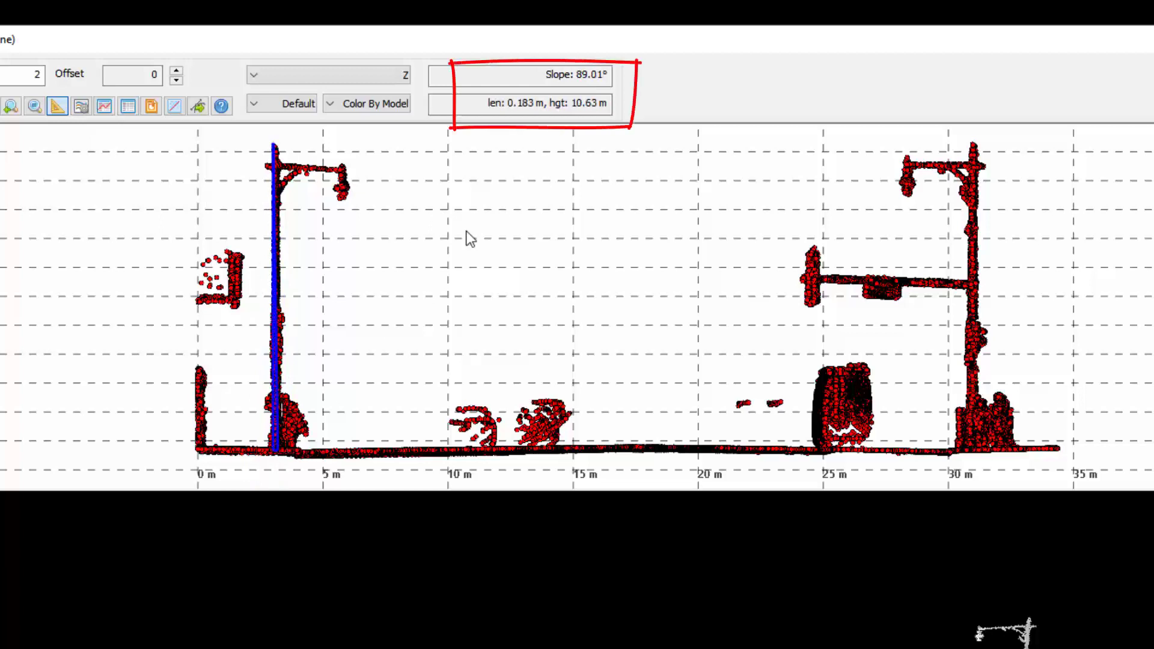
drag(603, 106, 568, 114)
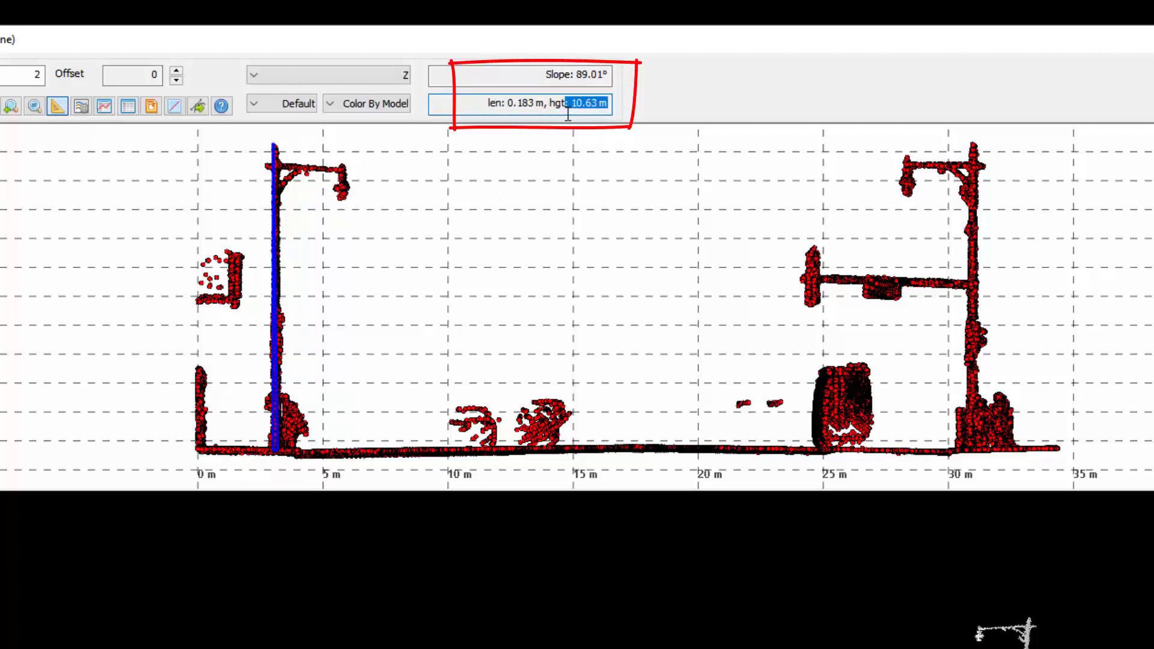
click(429, 303)
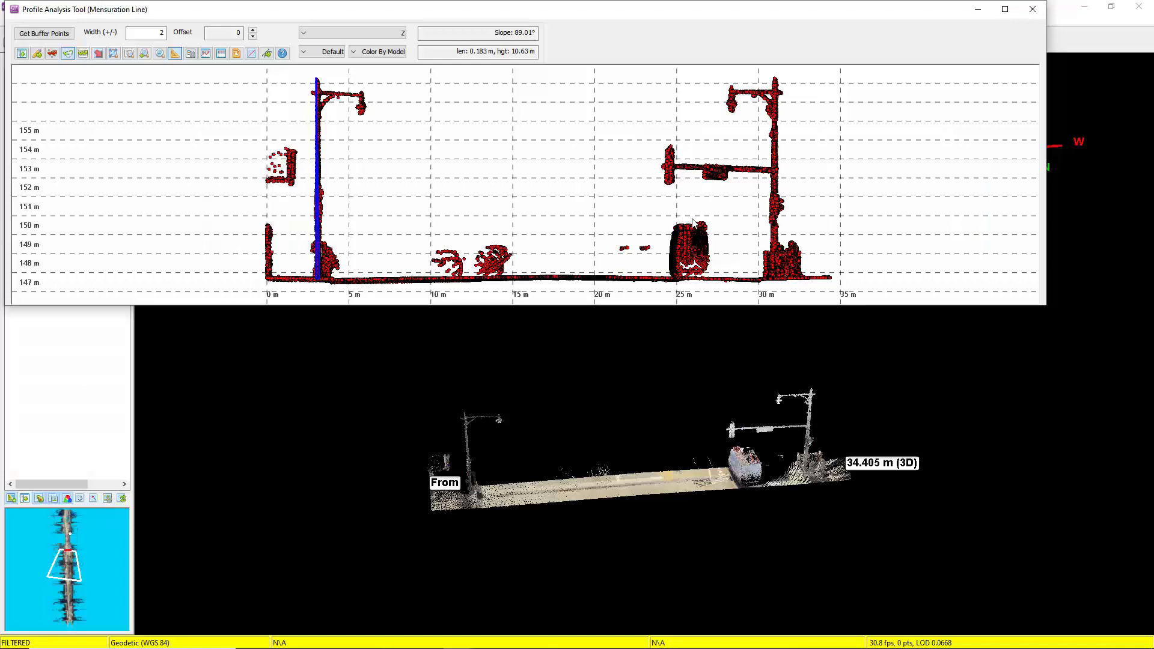
scroll(891, 374, up, 5)
scroll(561, 178, down, 5)
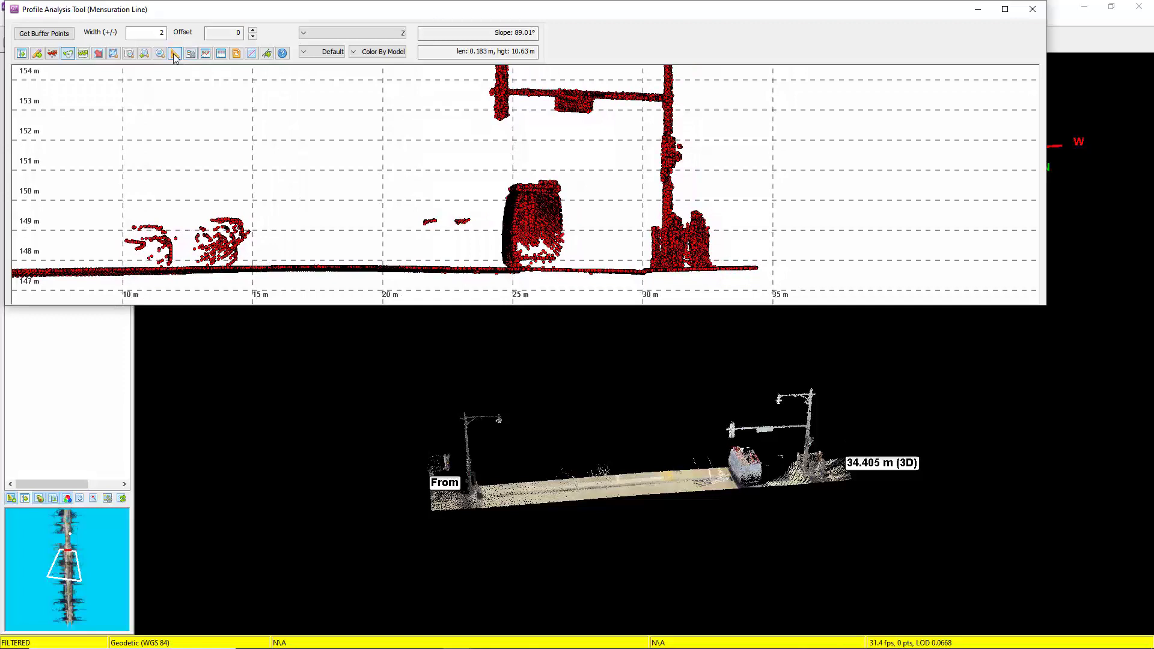
- Measure the signal pole from road surface to arm at 5.00 m, then zoom the plot
drag(499, 120, 497, 272)
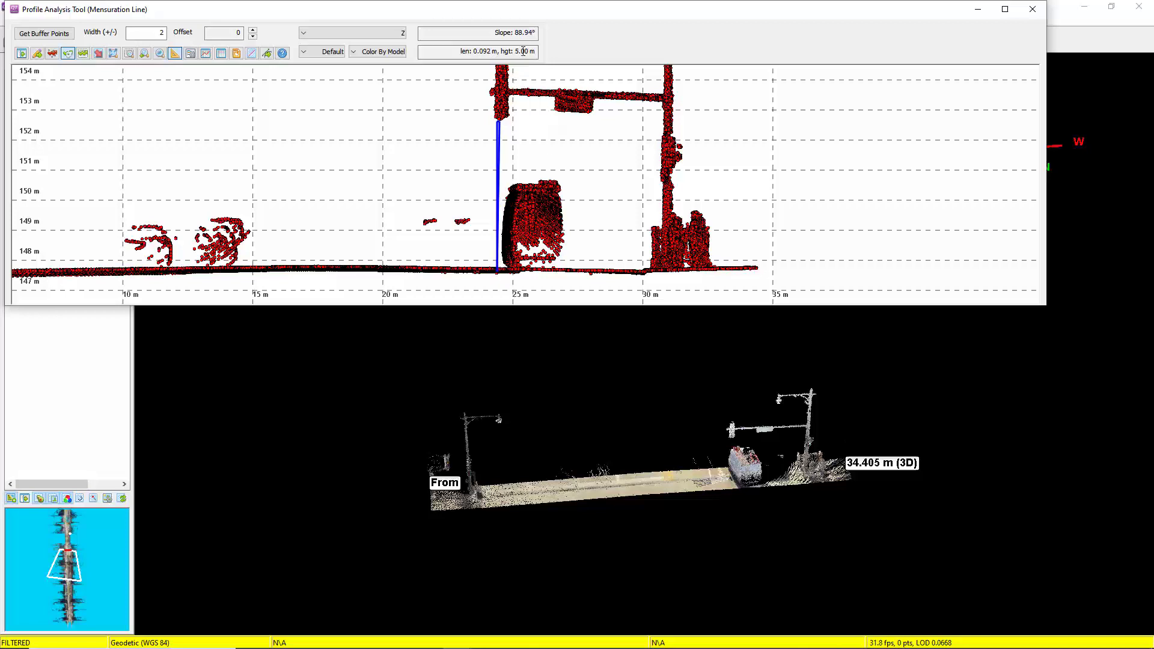
scroll(510, 201, down, 3)
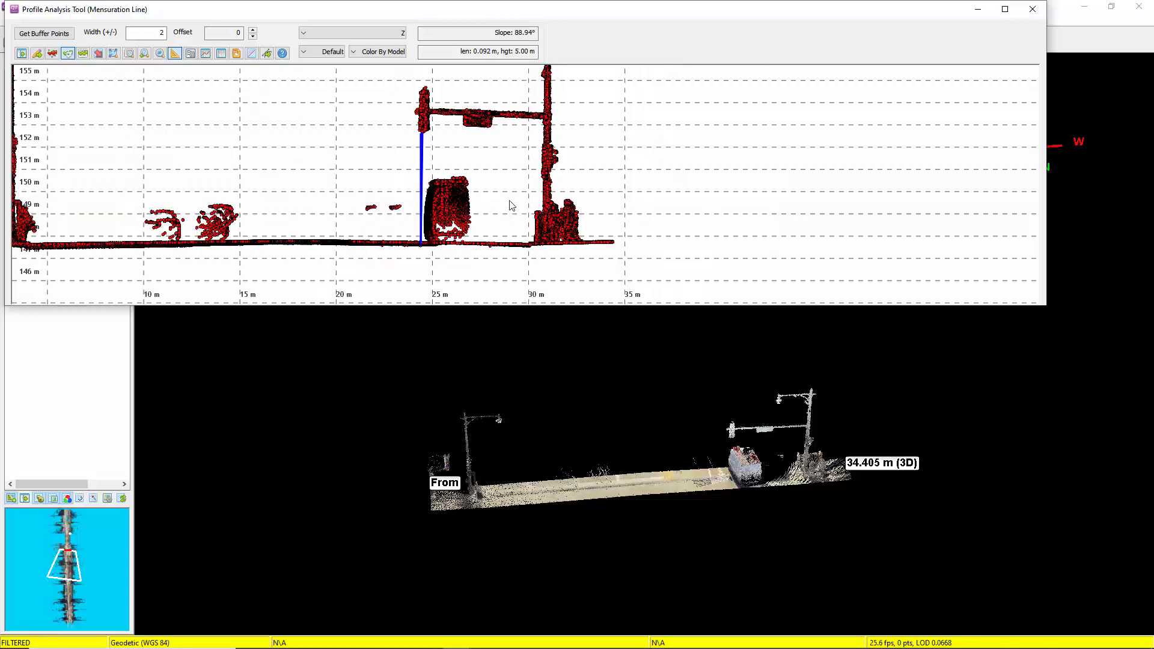
scroll(508, 196, up, 1)
scroll(561, 257, up, 4)
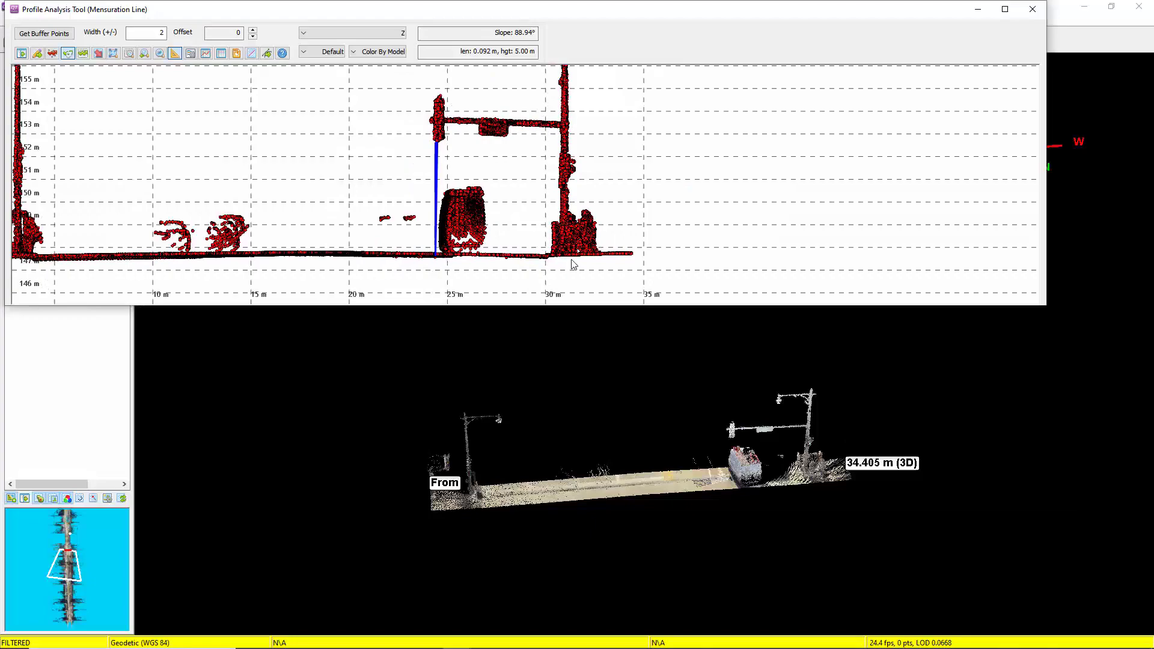
- Zoom to the ground step near 30 m and measure its slope and height
scroll(543, 216, up, 5)
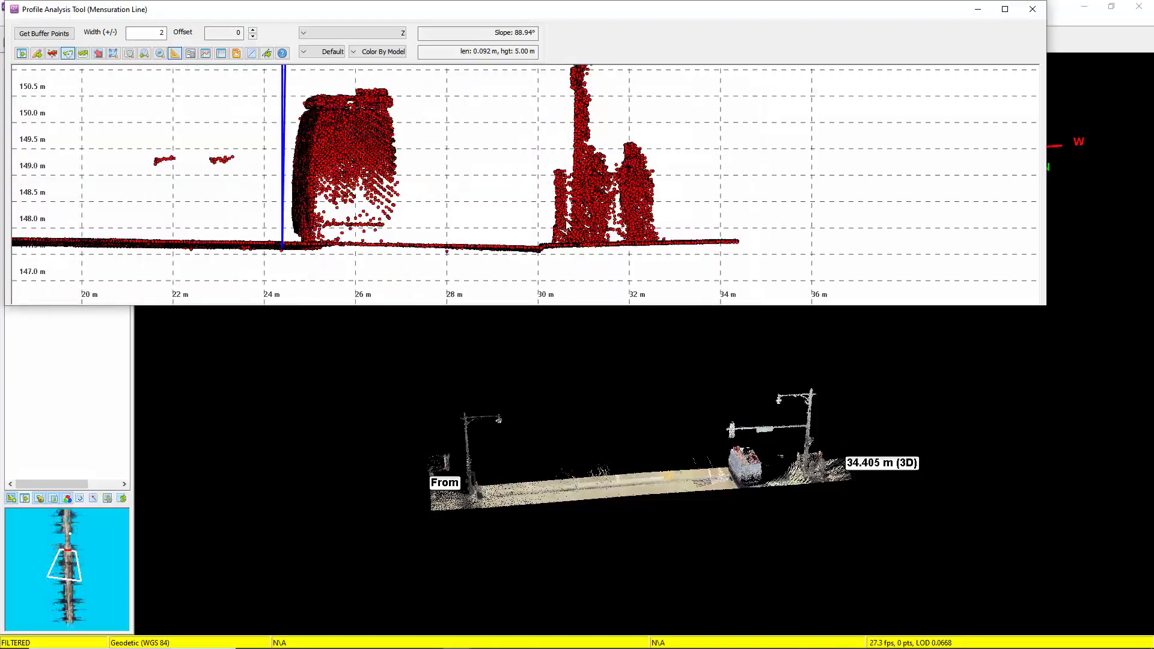
scroll(535, 220, up, 3)
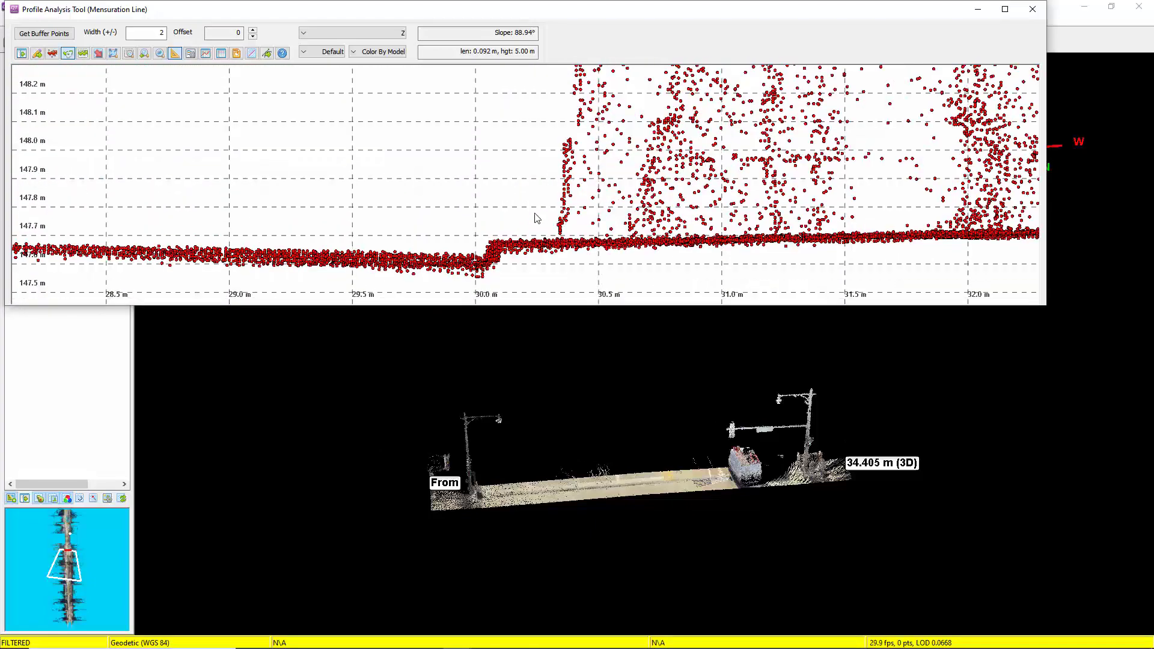
drag(515, 213, 517, 186)
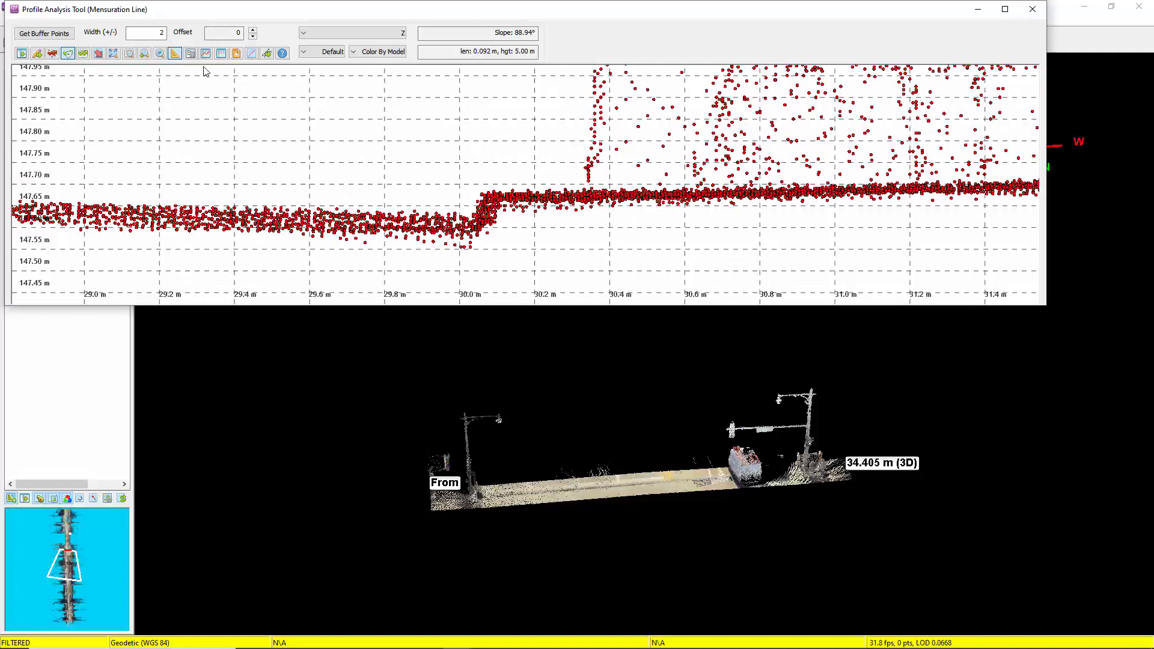
click(174, 53)
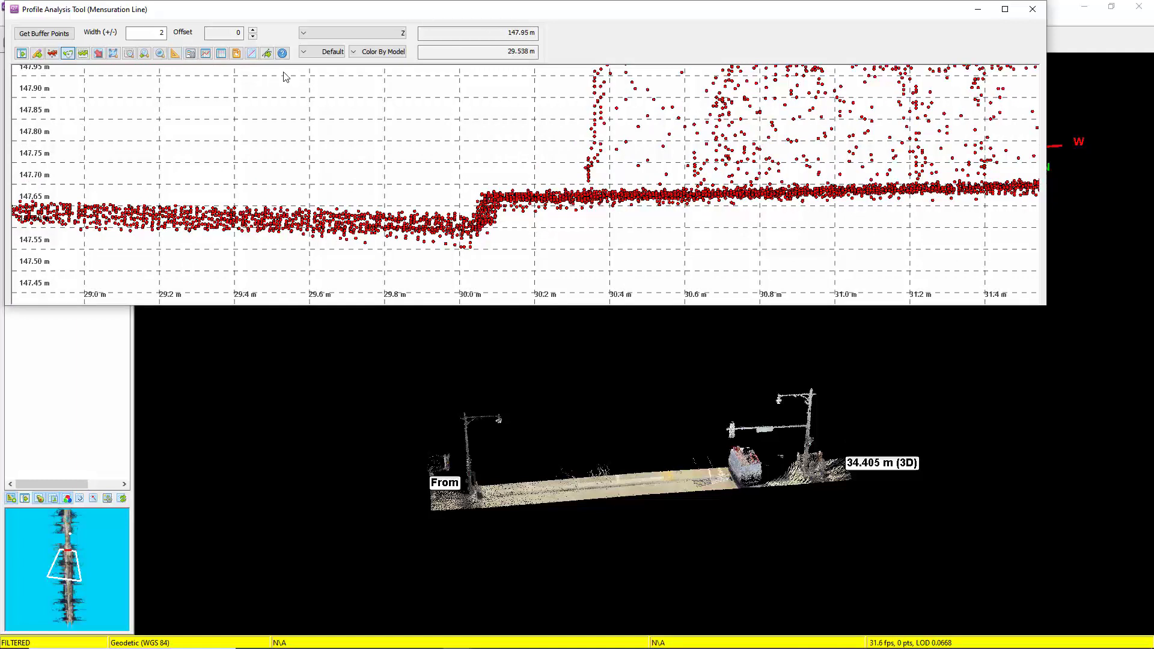
click(175, 54)
drag(482, 196, 481, 239)
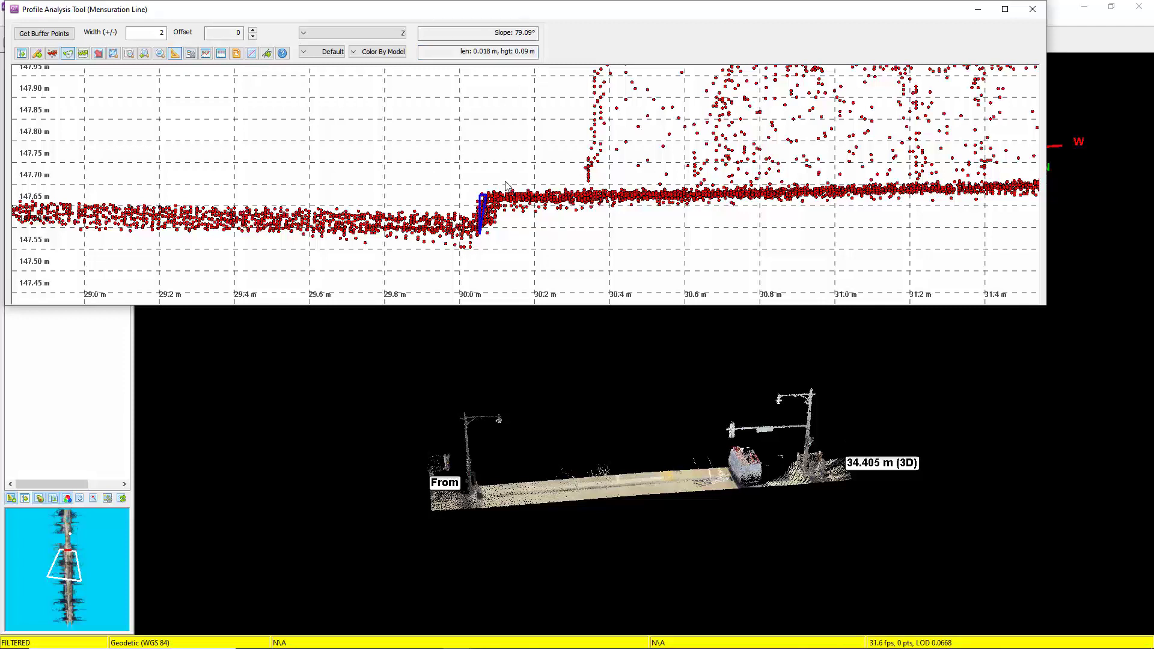
- Clear the slope measurement, unmask the 3D view and close the Profile Analysis Tool
click(528, 220)
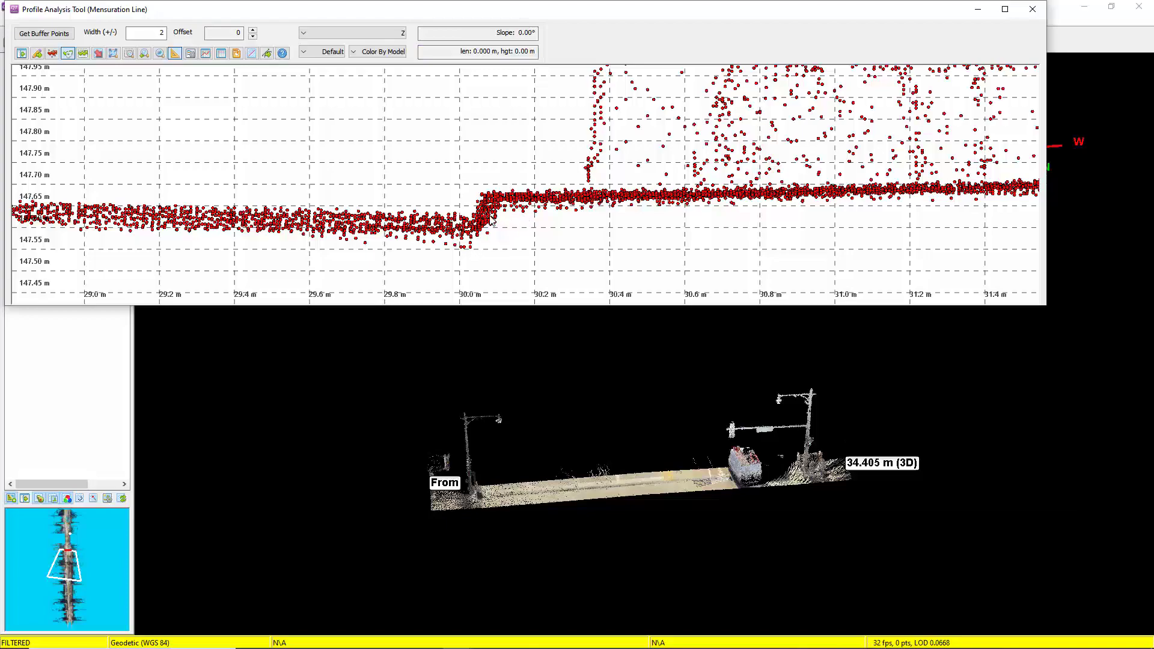
click(68, 54)
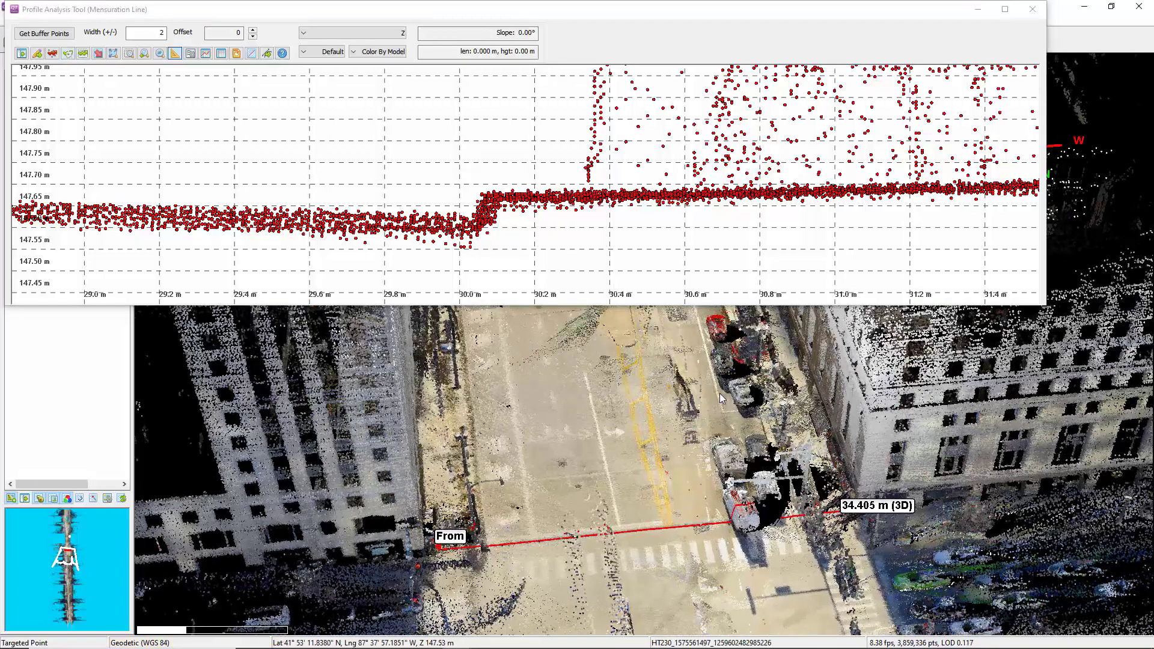
click(1042, 80)
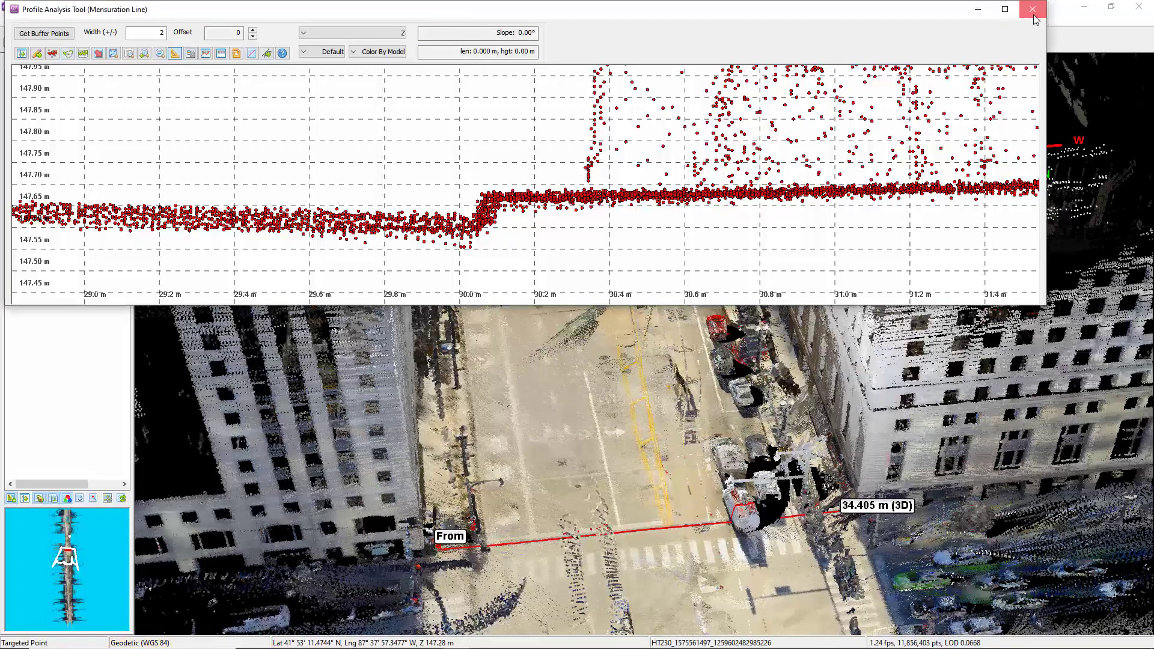
click(1032, 9)
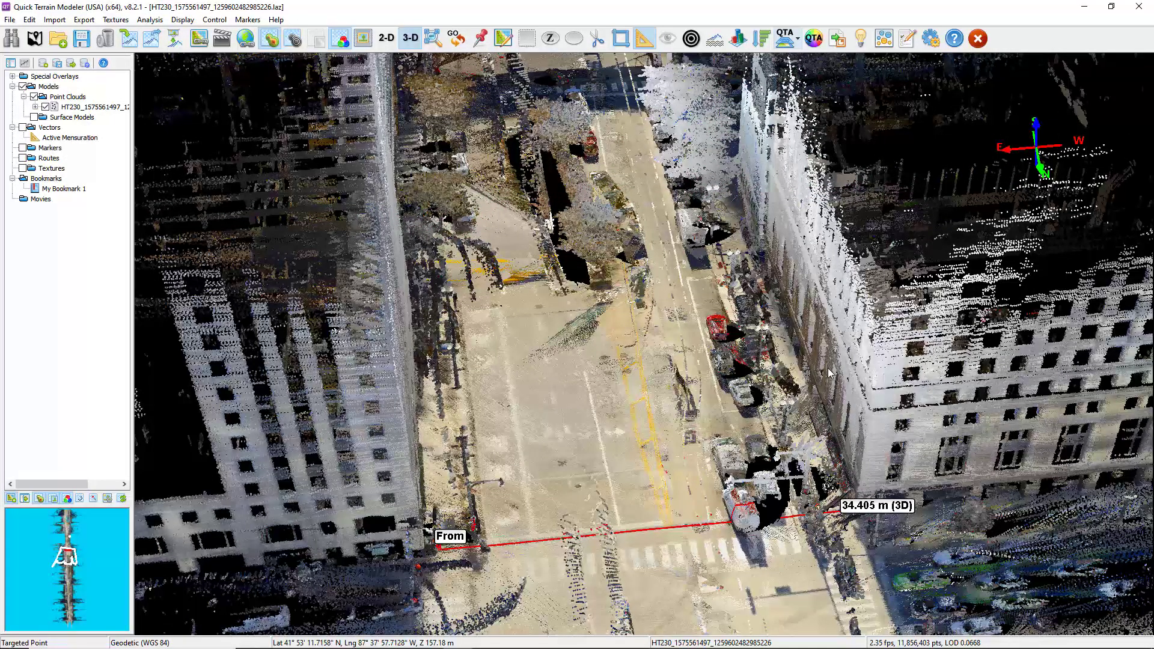
- Clear the distance measurement and colour the point cloud by intensity via QTA Quick Colors
click(644, 40)
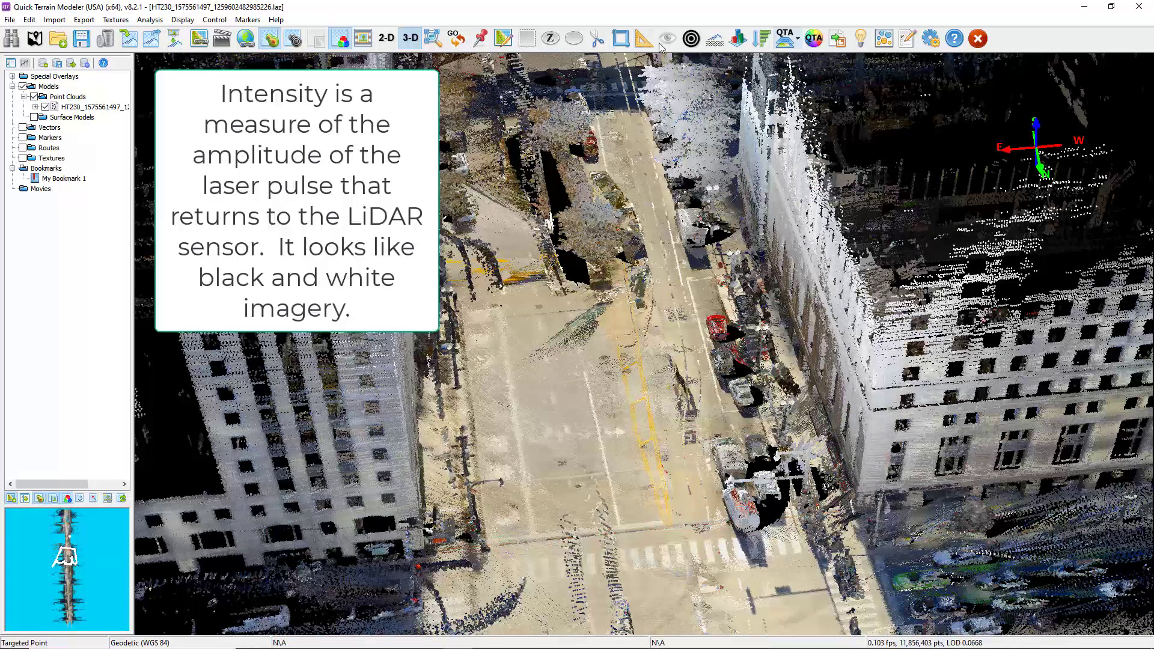
click(791, 43)
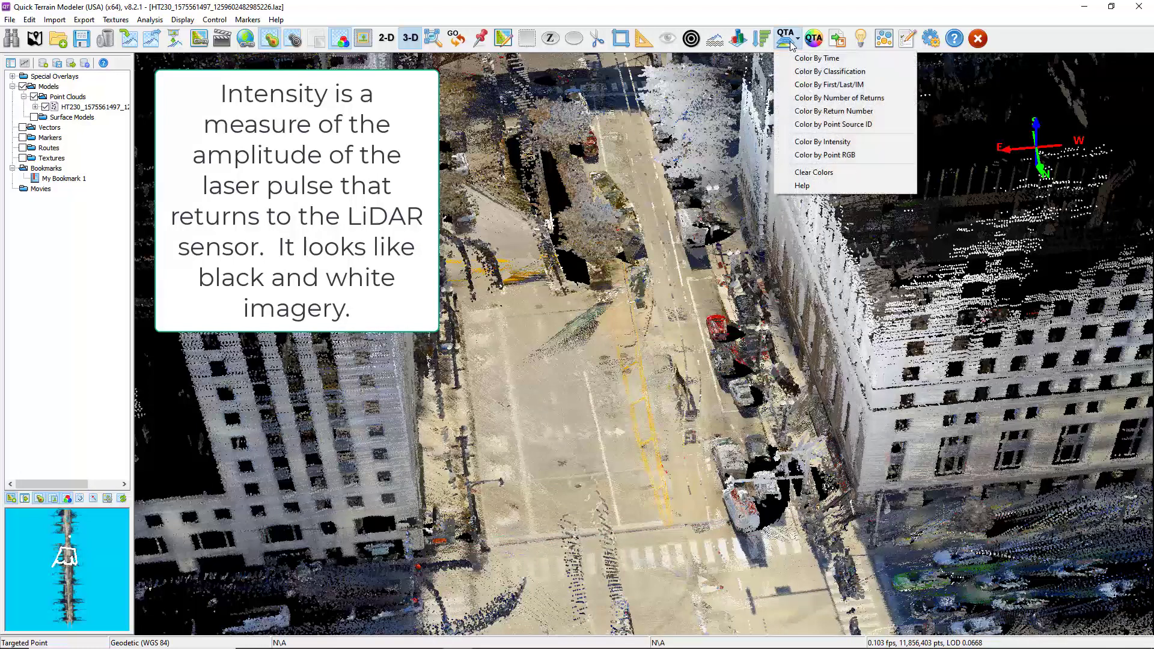
click(822, 141)
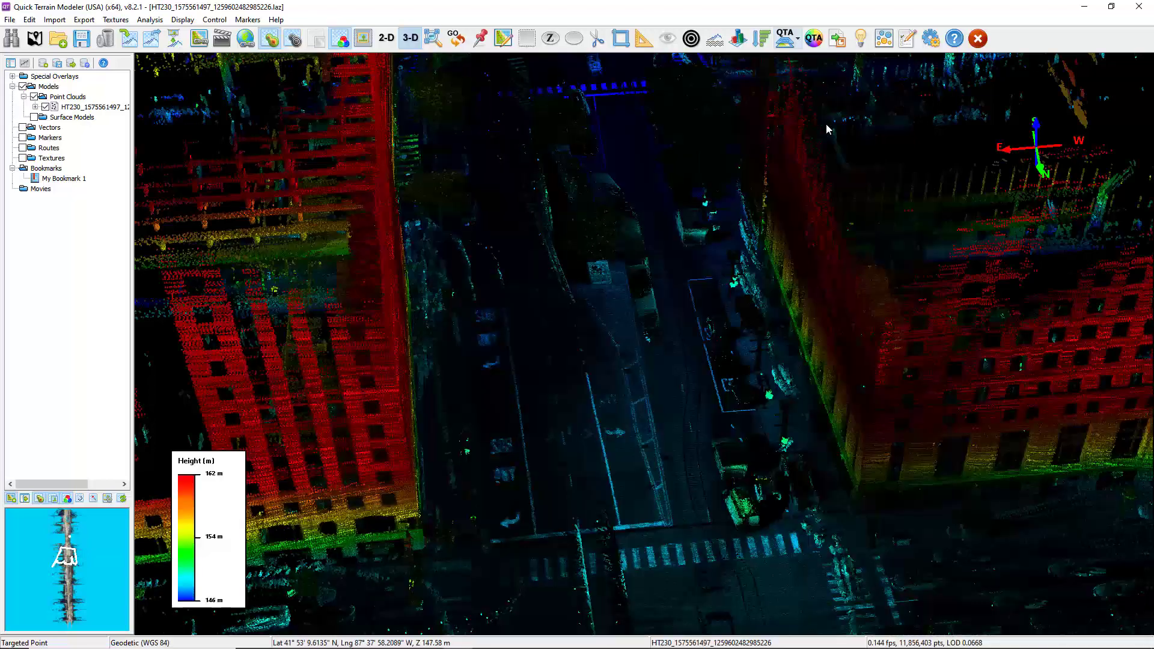
- Raise Global Brightness in the Lighting Manager and apply it
click(861, 38)
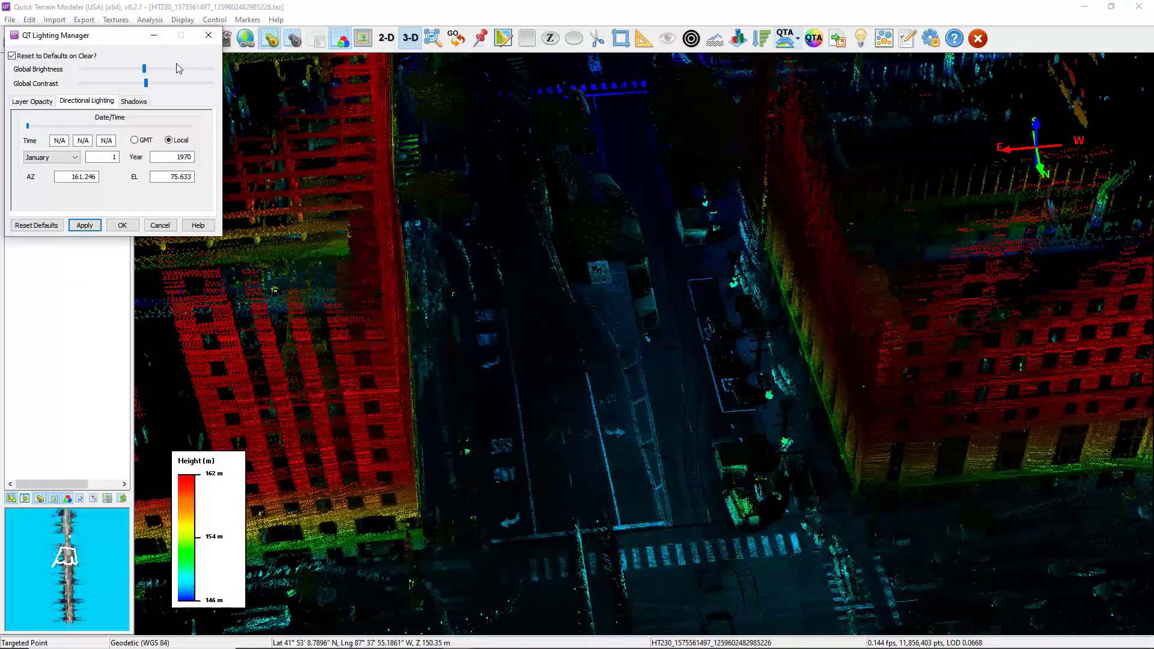
drag(146, 71, 179, 77)
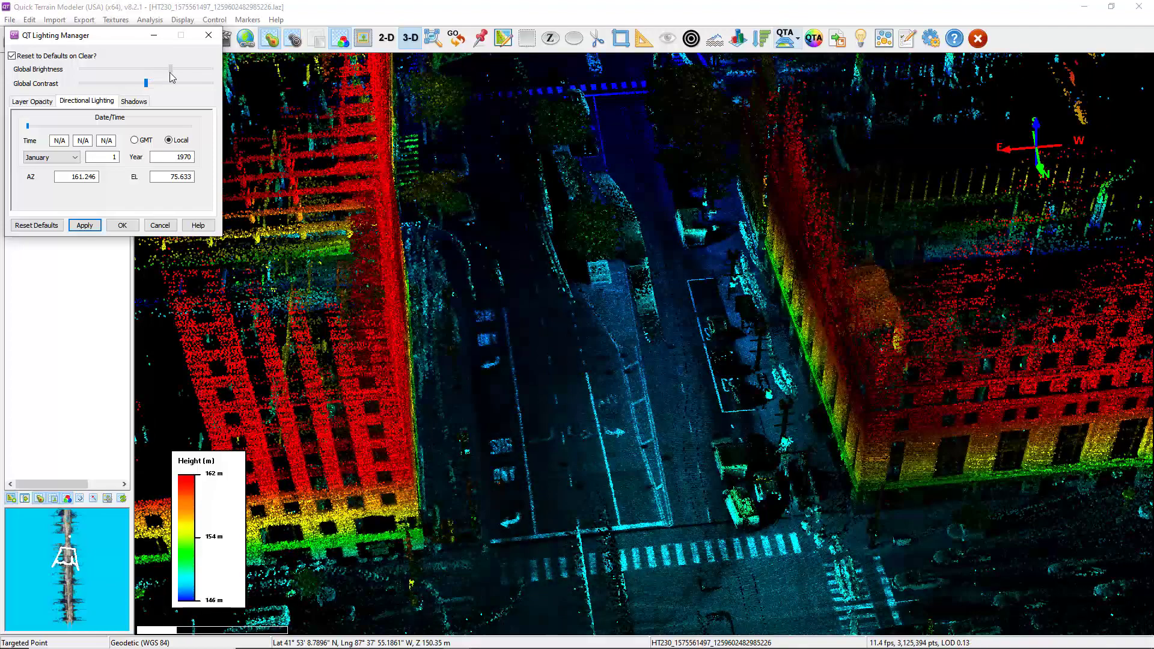
click(122, 225)
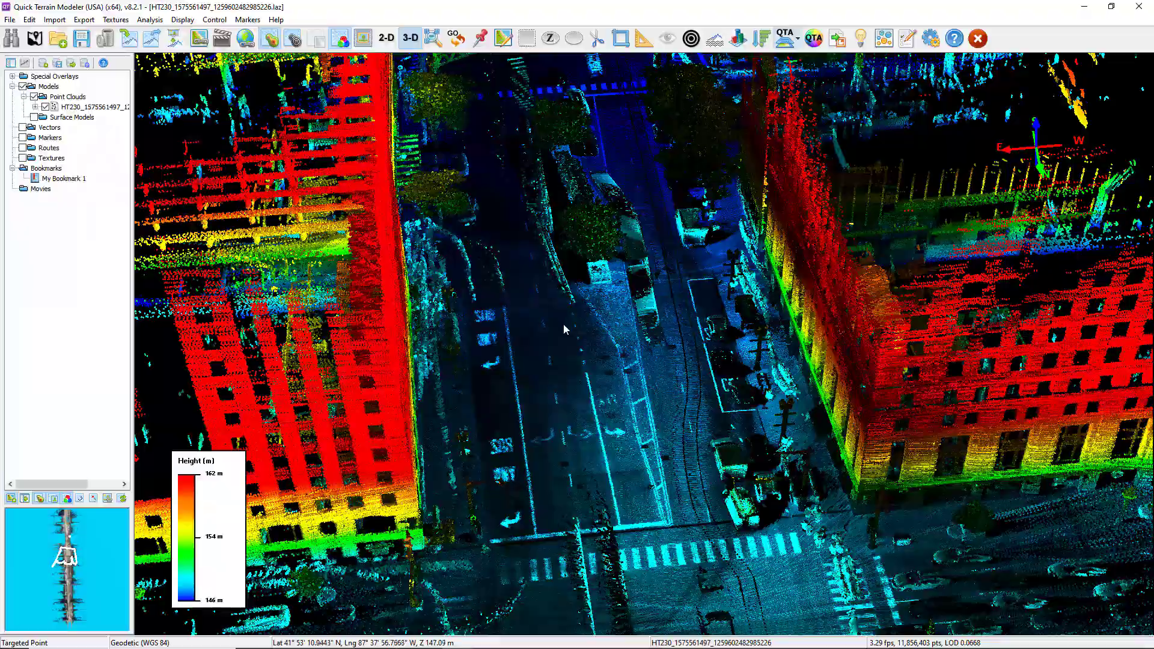
- Orbit top-down, show greyscale intensity while moving toward the intersection, then restore height colours
drag(524, 358, 874, 378)
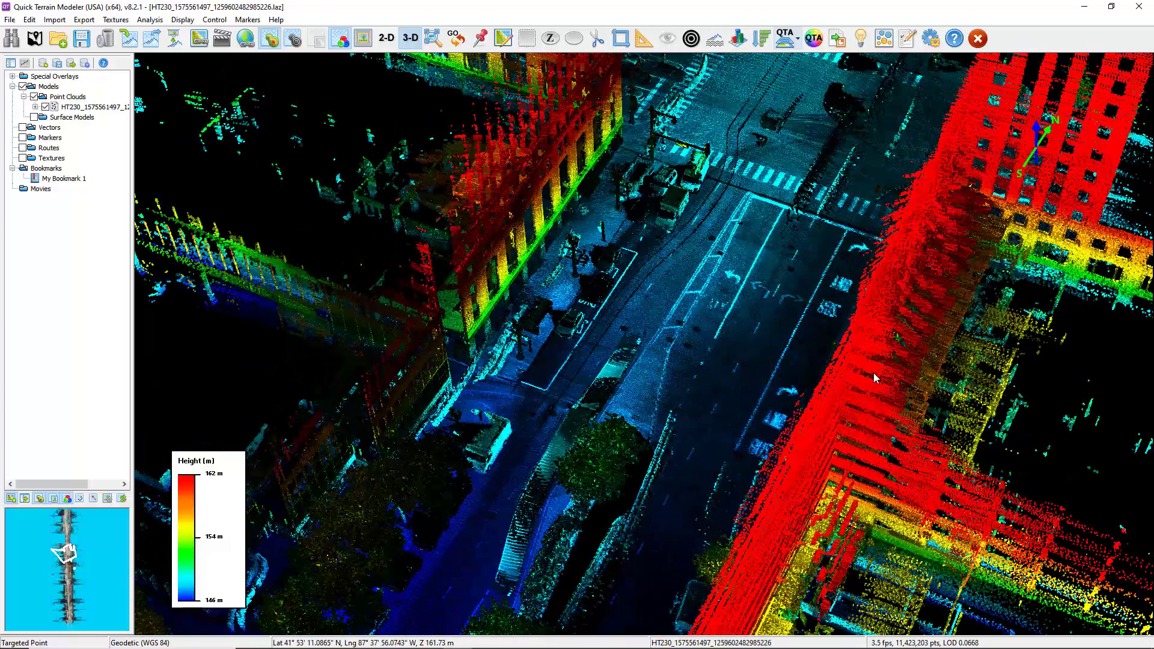
drag(644, 427, 607, 475)
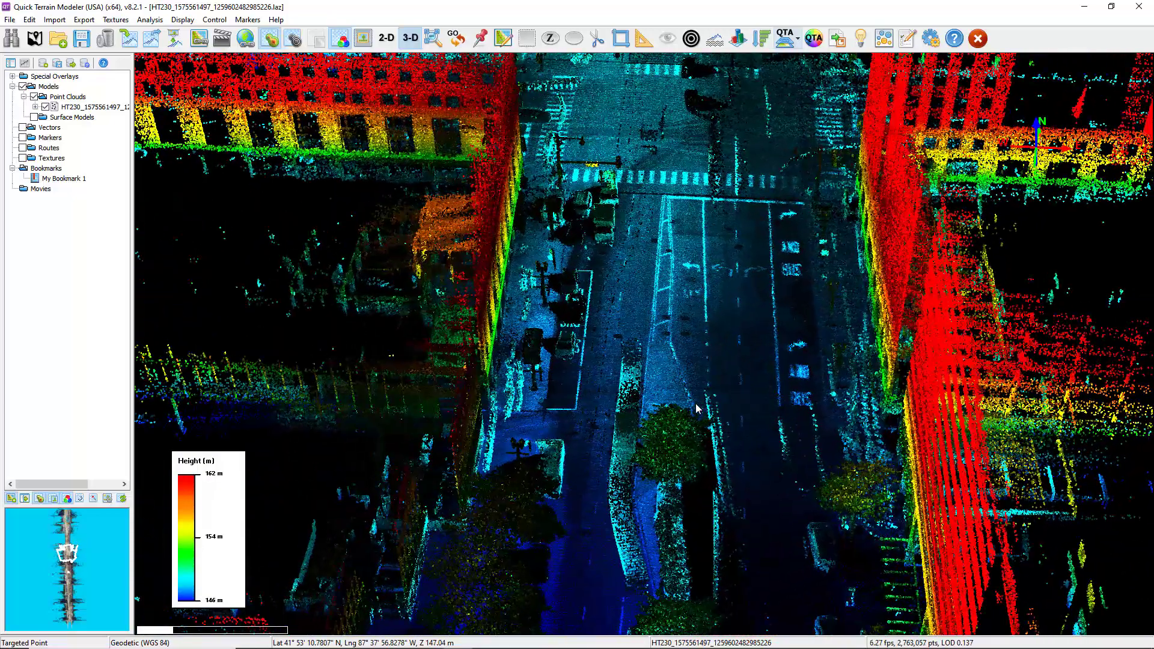
click(274, 43)
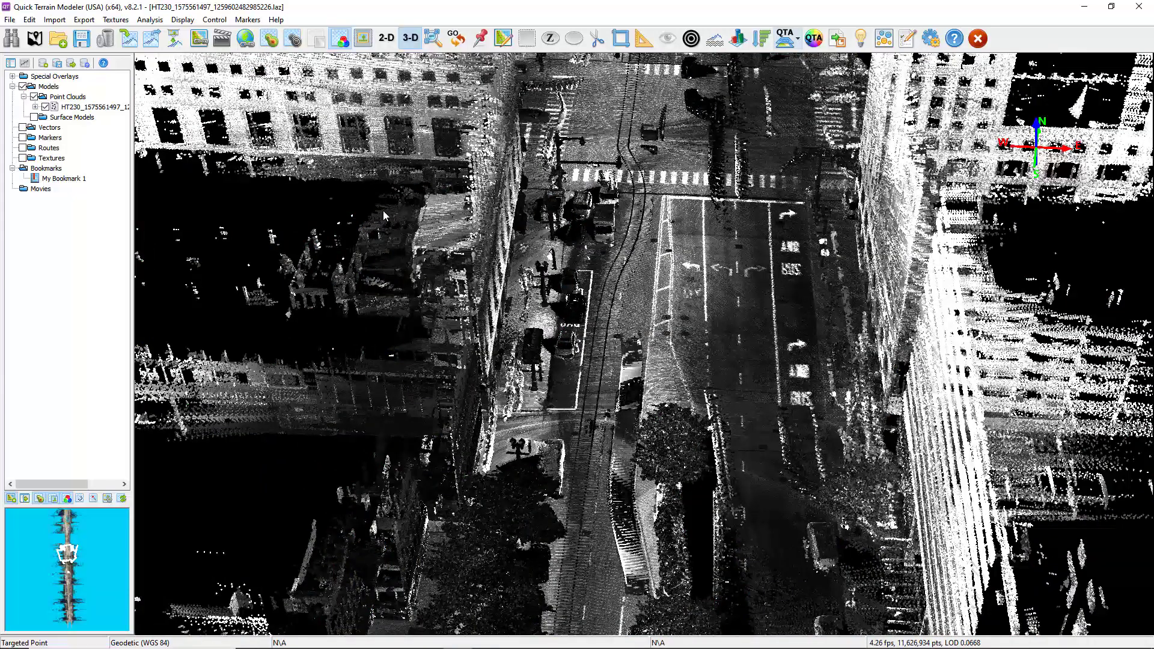
drag(385, 215, 564, 337)
click(270, 38)
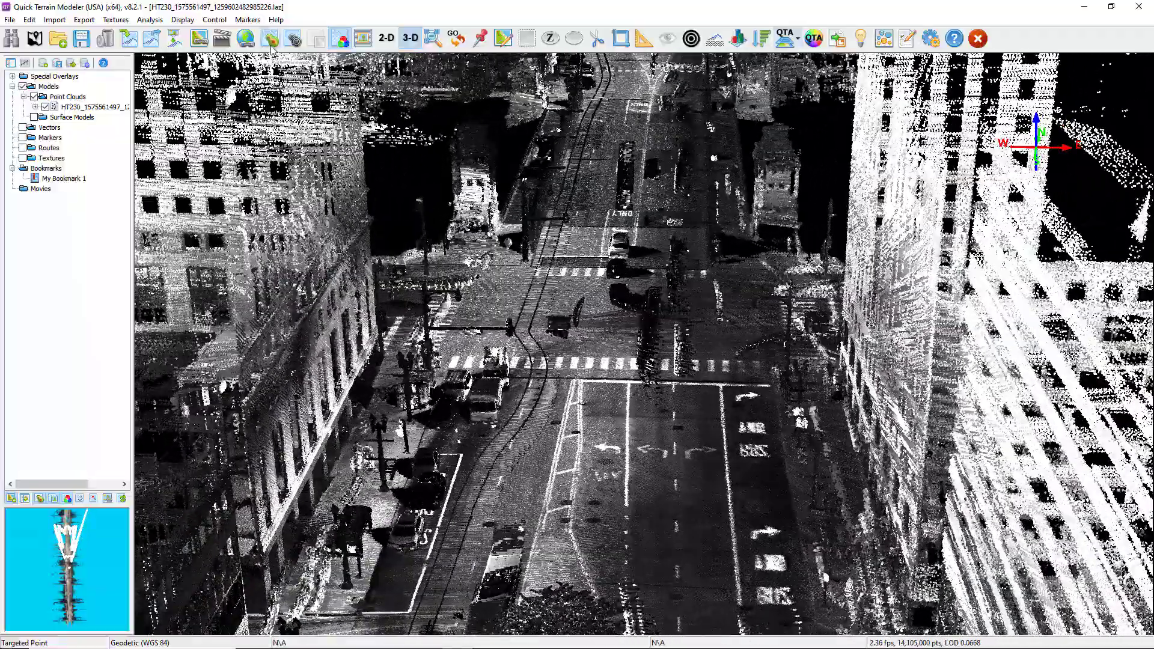